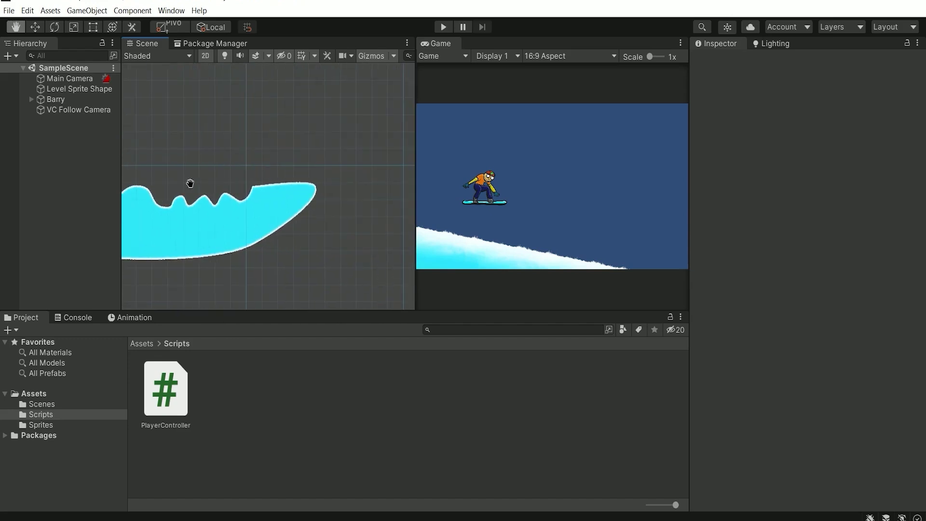
Examine the snow level in the Scene view, from its far end back to Barry's starting slope.
key(t)
middle_drag(211, 204, 243, 206)
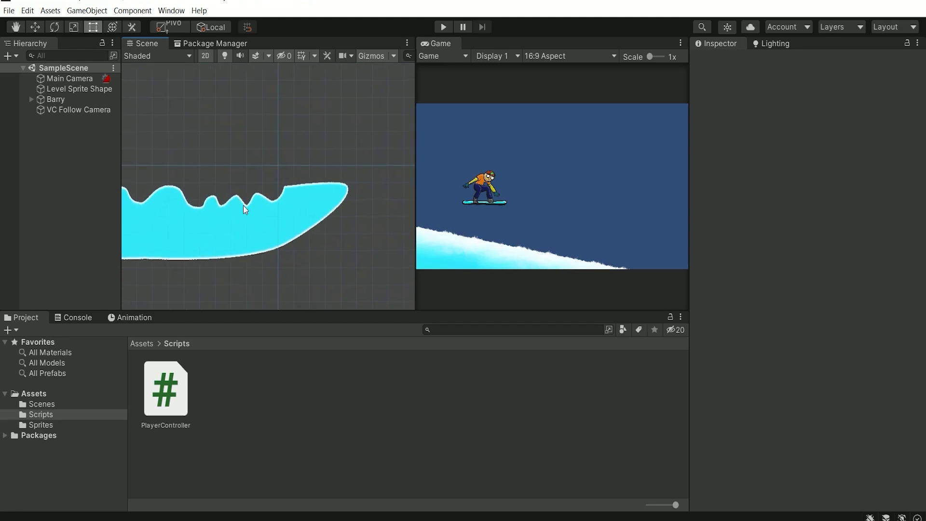
middle_drag(161, 220, 346, 203)
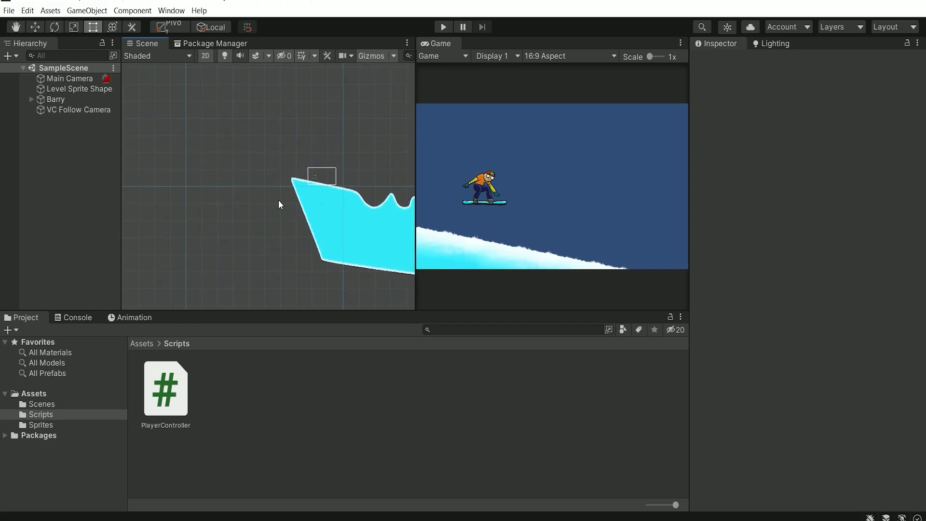
scroll(277, 192, up, 8)
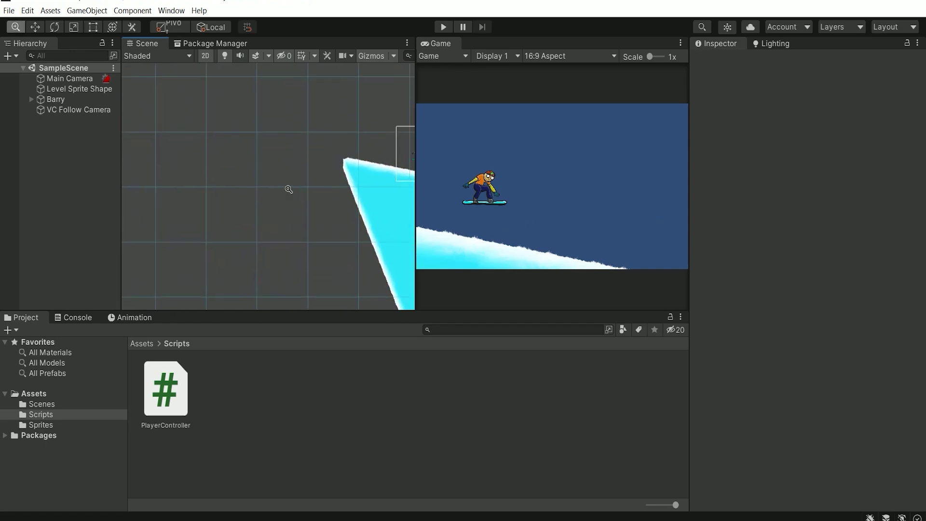
middle_drag(285, 169, 274, 187)
scroll(244, 205, up, 2)
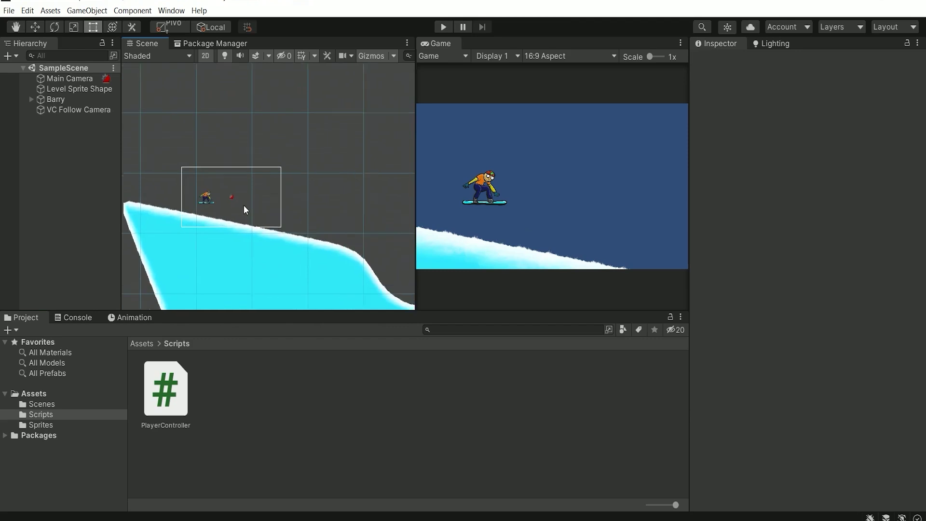
scroll(224, 216, up, 3)
scroll(250, 219, up, 1)
middle_drag(250, 219, 249, 181)
middle_drag(316, 215, 289, 209)
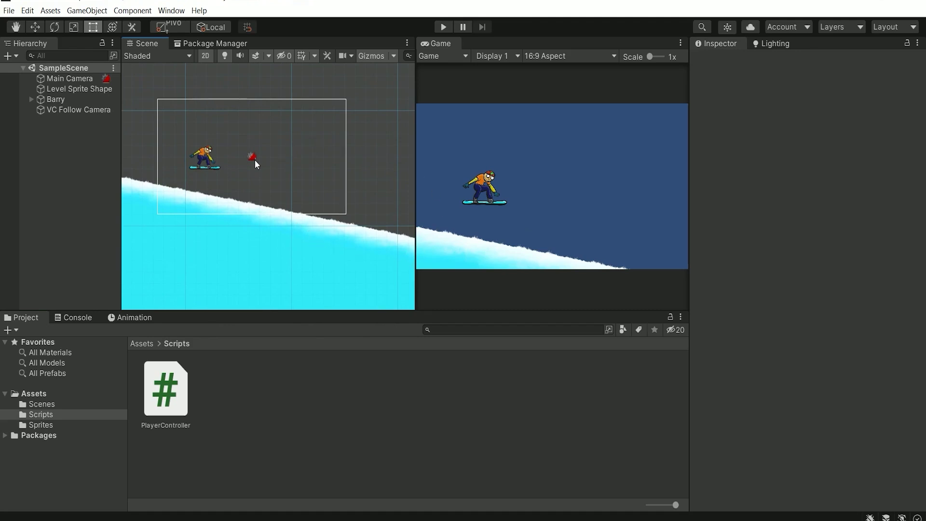
scroll(295, 155, down, 2)
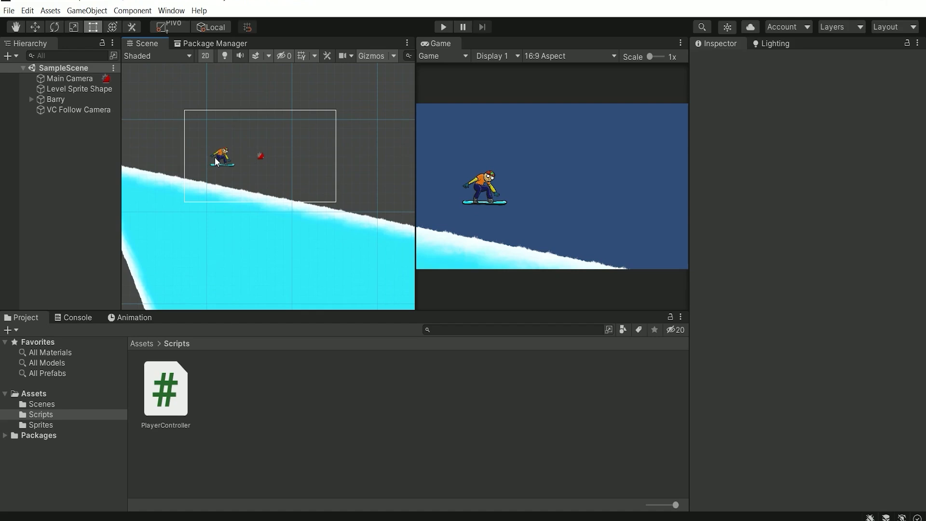
middle_drag(215, 158, 248, 168)
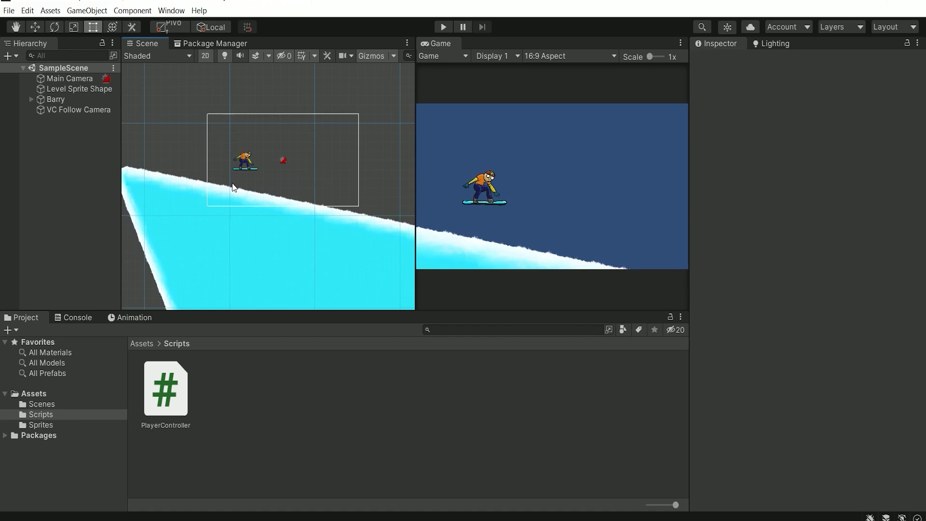
middle_drag(241, 193, 266, 164)
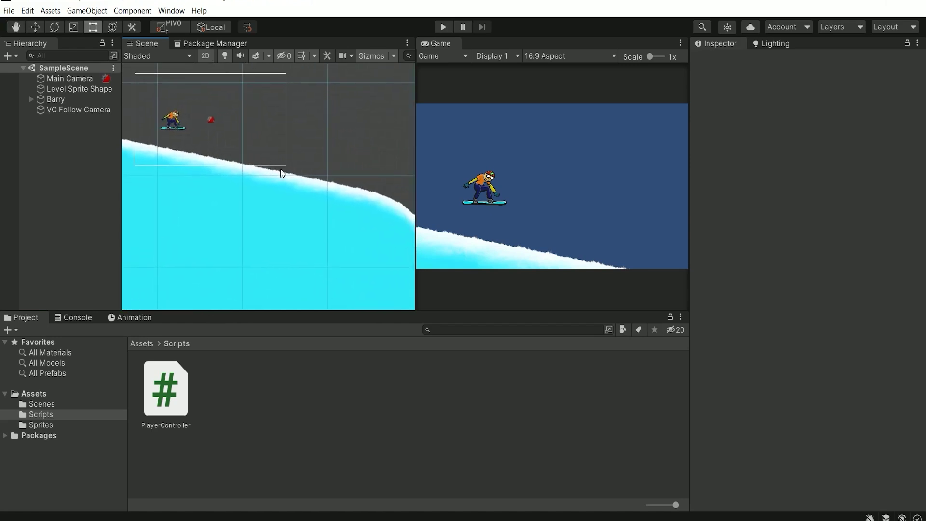
Widen the Scene view and survey the terrain between Barry's start and the far end of the level.
drag(414, 213, 567, 213)
middle_drag(519, 213, 519, 213)
scroll(456, 178, down, 5)
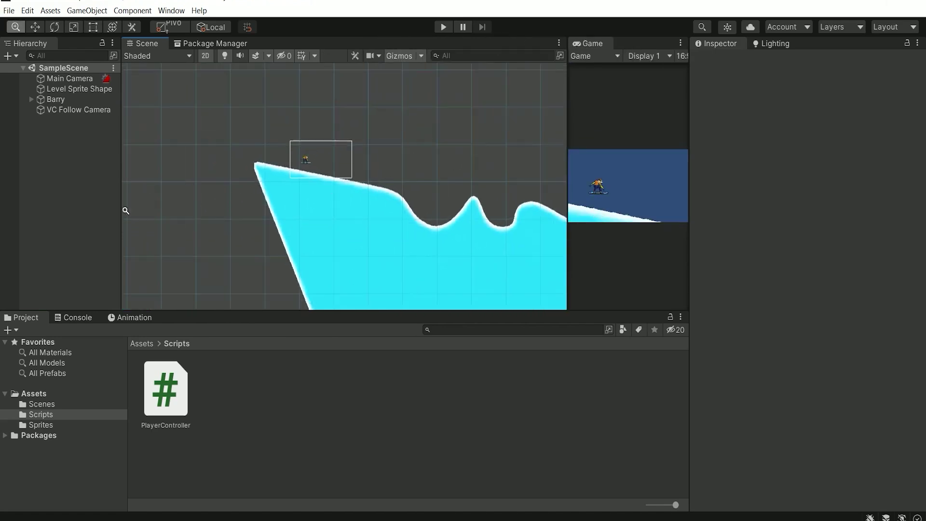
middle_drag(361, 224, 262, 205)
scroll(262, 205, down, 4)
middle_drag(602, 233, 899, 157)
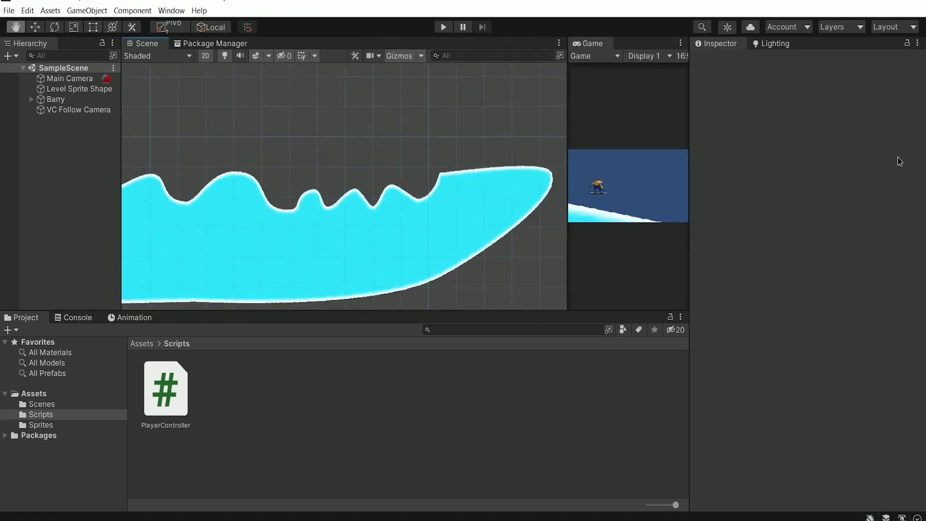
scroll(393, 205, up, 4)
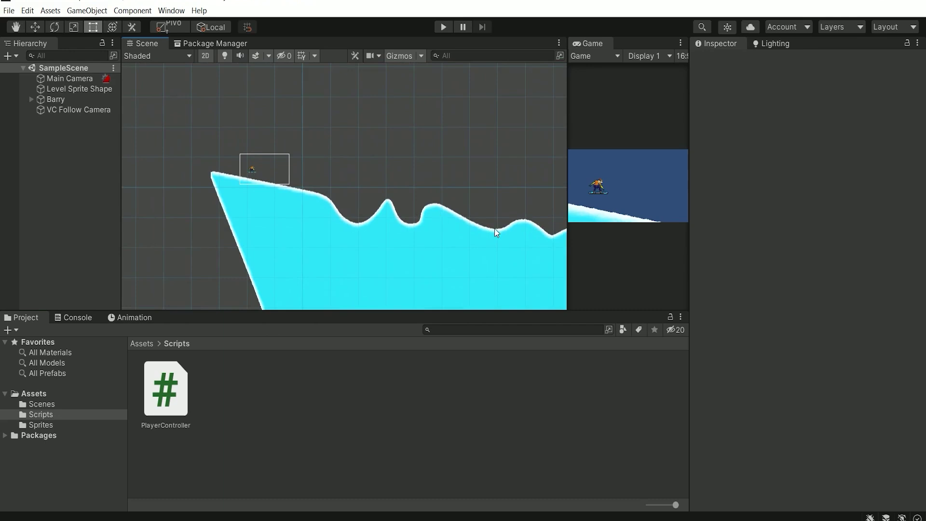
scroll(371, 207, up, 3)
scroll(236, 177, up, 4)
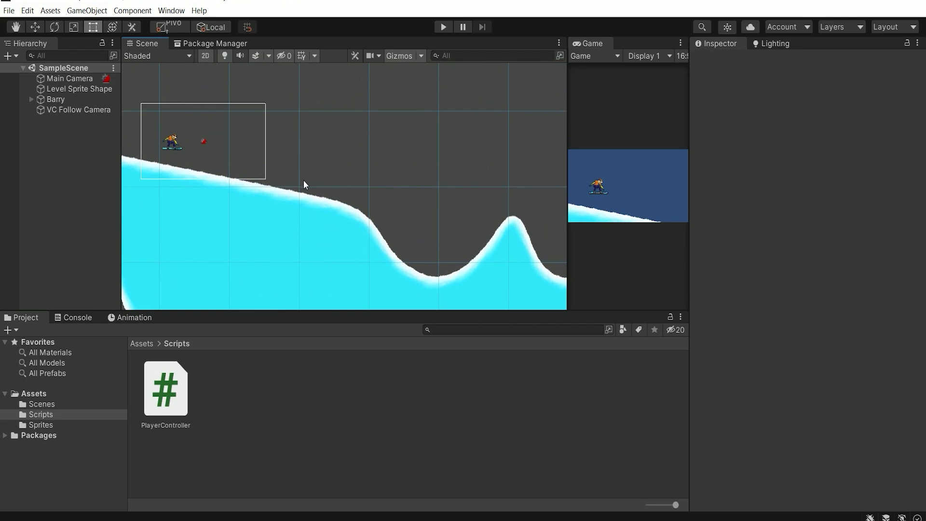
middle_drag(303, 181, 324, 178)
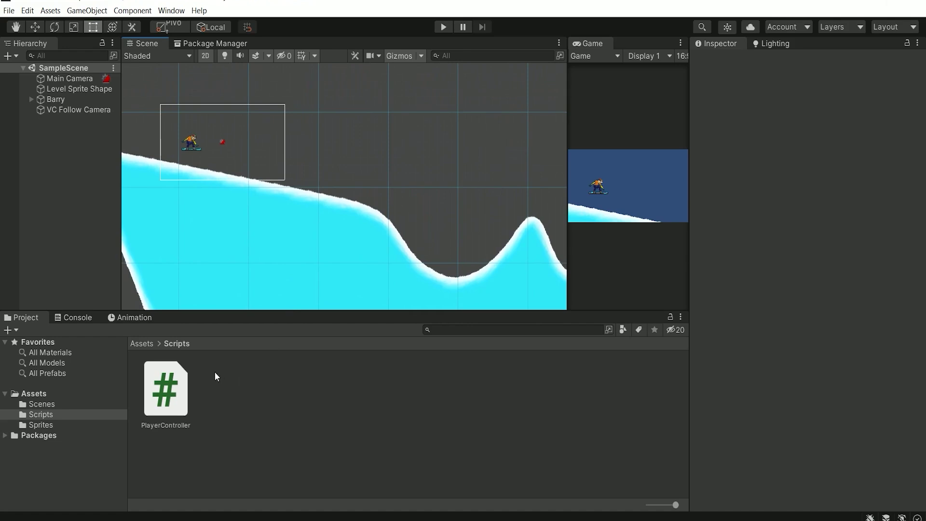
Create a C# script named FinishLine in the Scripts folder.
right_click(234, 389)
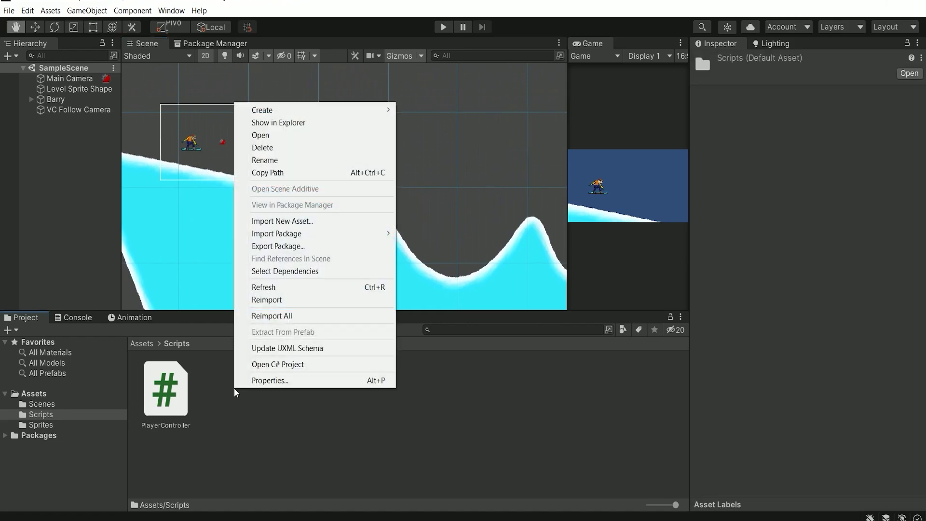
mouse_move(317, 108)
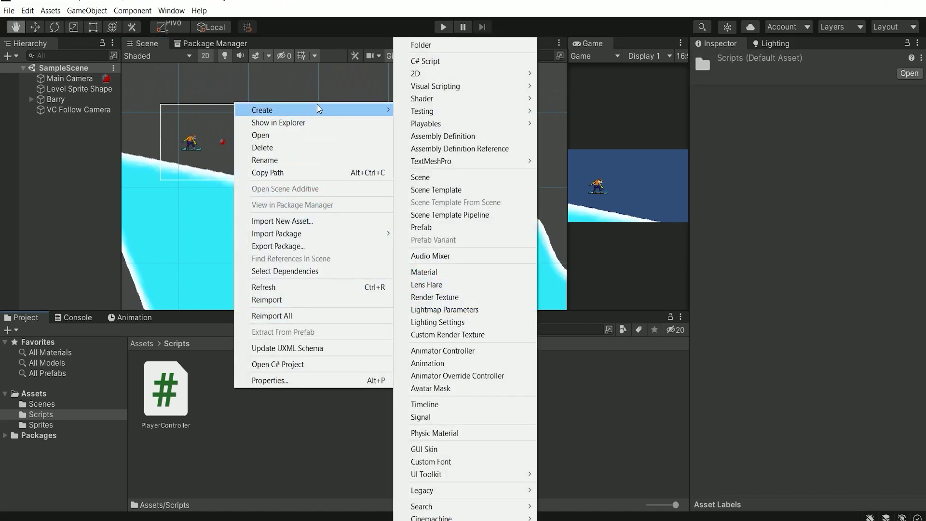
click(444, 59)
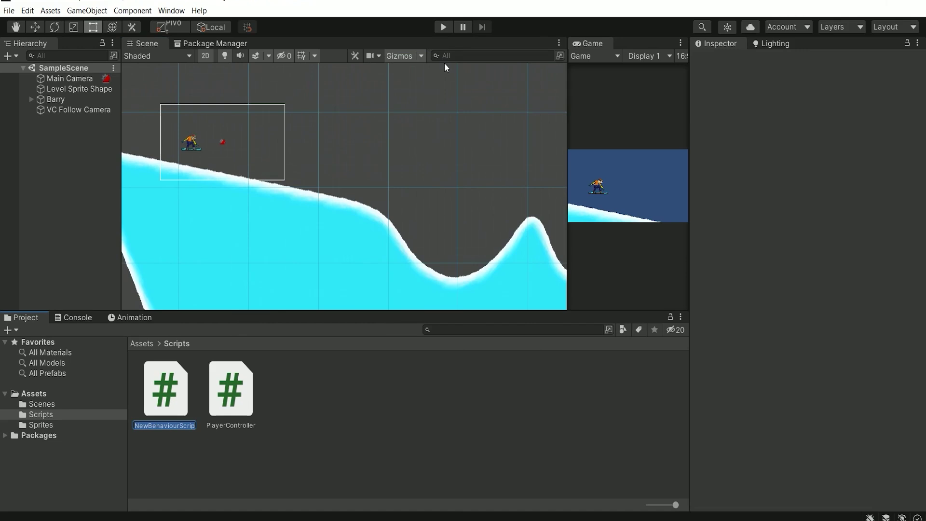
text(FinishL)
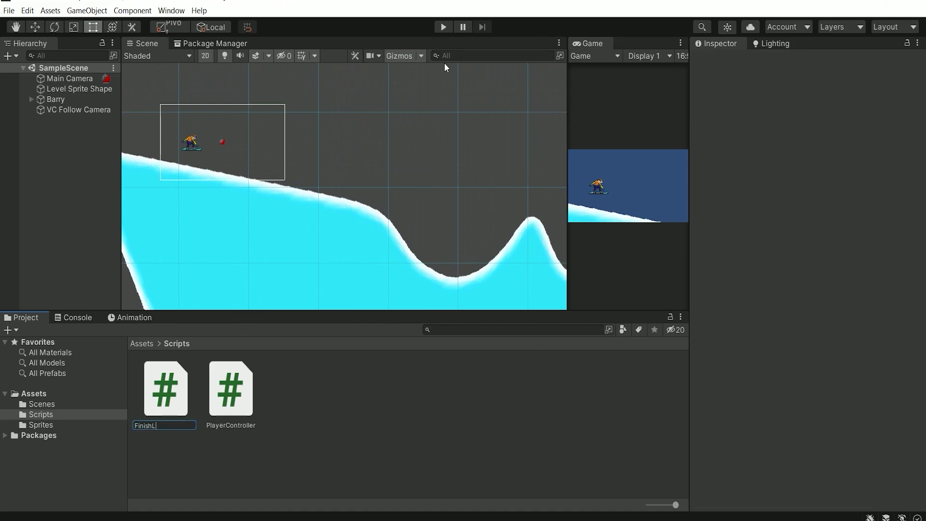
text(ine)
key(Return)
Create a C# script named CrashDetector in the Scripts folder.
right_click(288, 396)
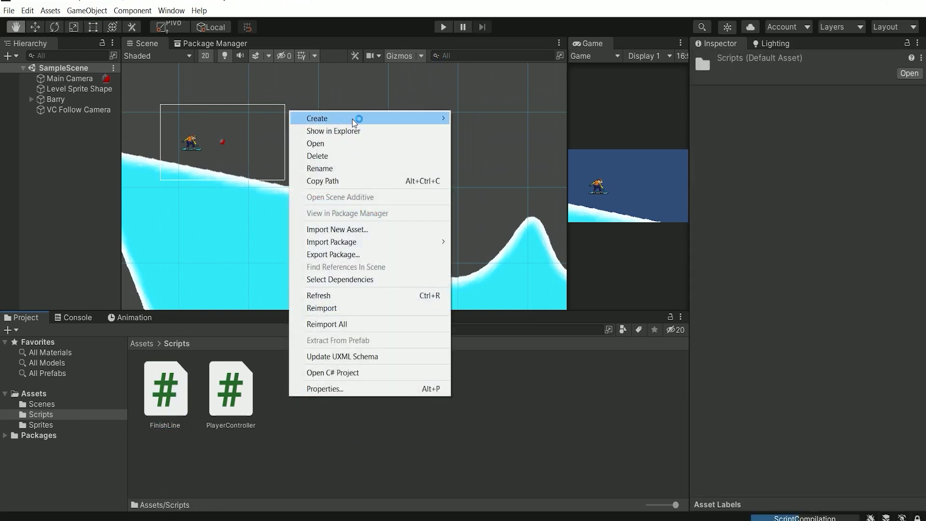
mouse_move(352, 118)
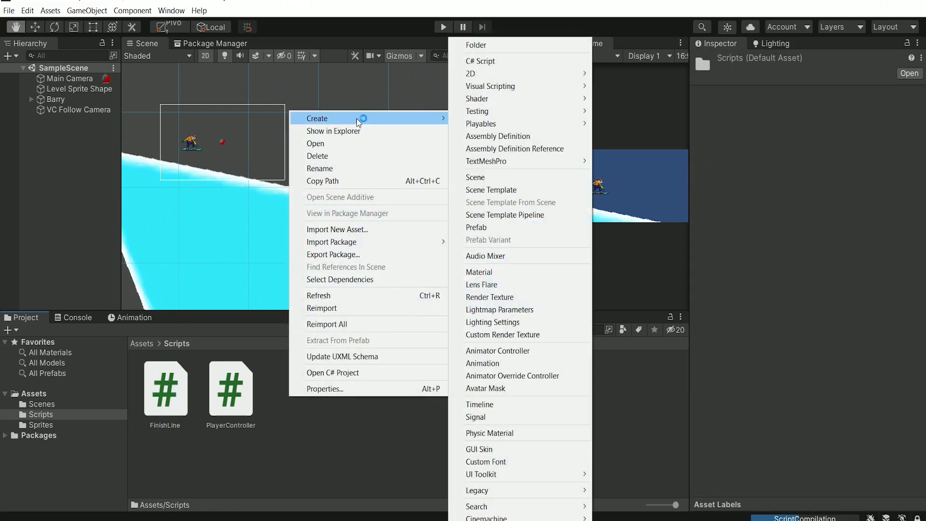
click(503, 64)
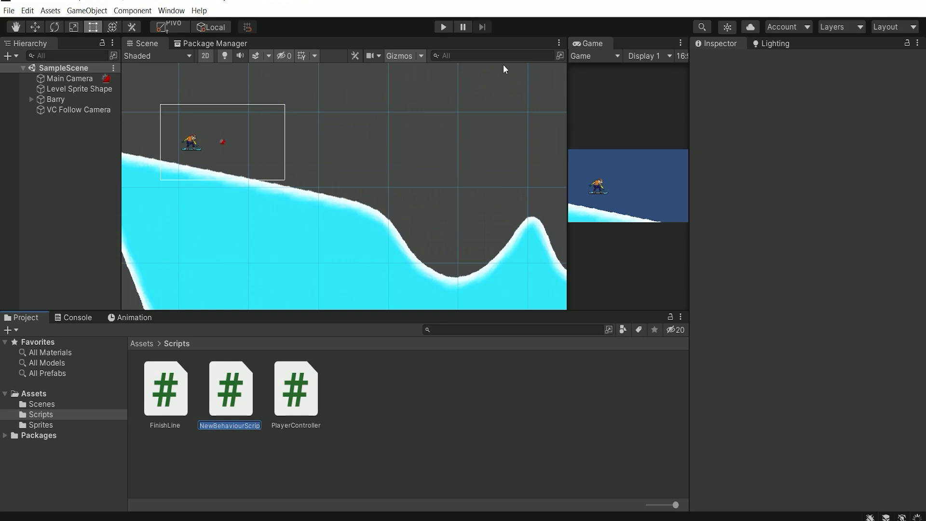
text(CrashDetector)
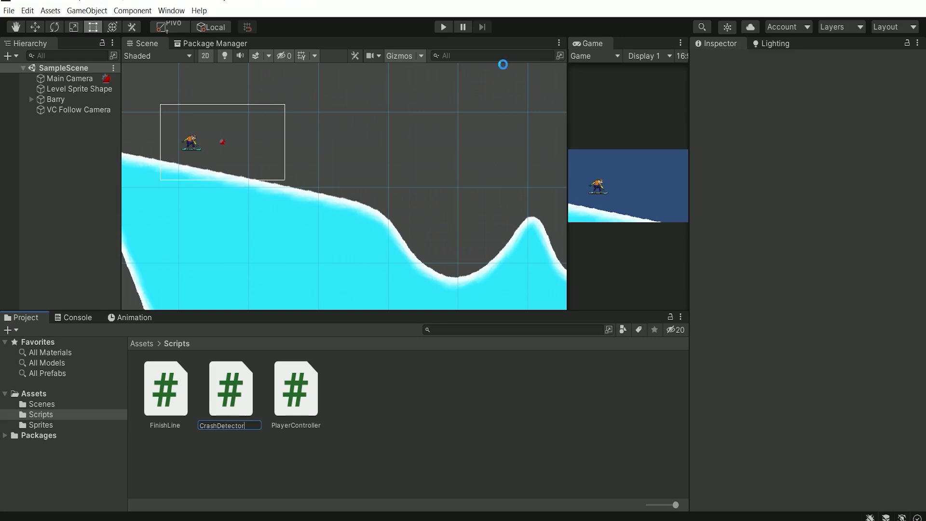
key(Return)
Look over the contents of the new FinishLine and CrashDetector scripts.
click(236, 398)
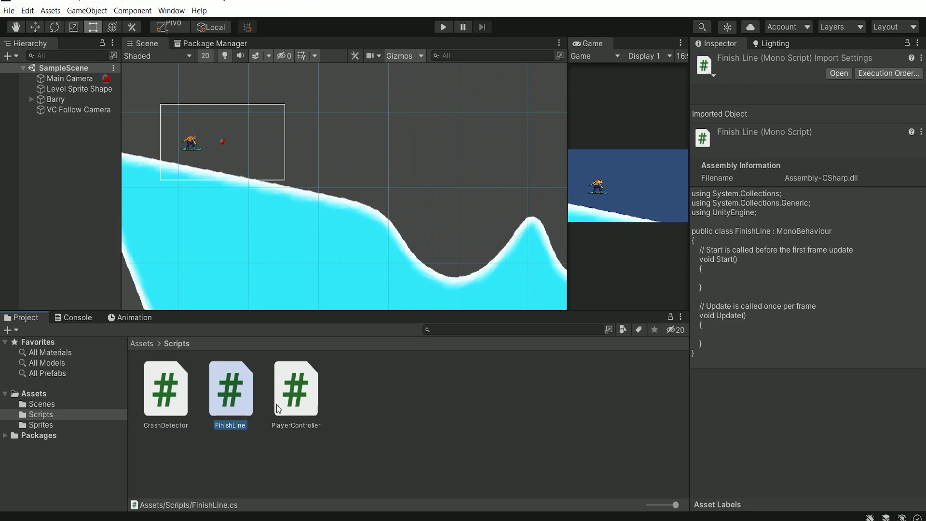
click(161, 396)
click(226, 398)
Create an empty game object named Finish Line at the root of the scene.
middle_drag(259, 215, 296, 237)
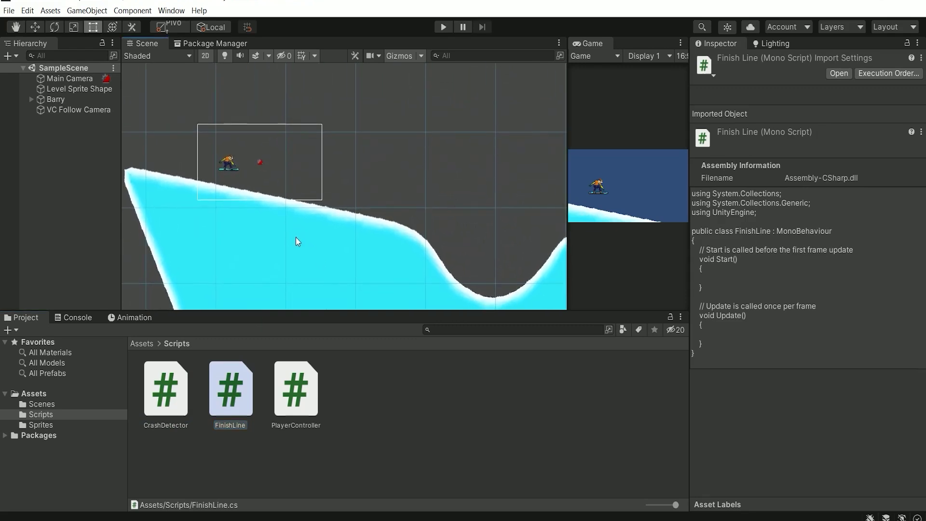
right_click(56, 147)
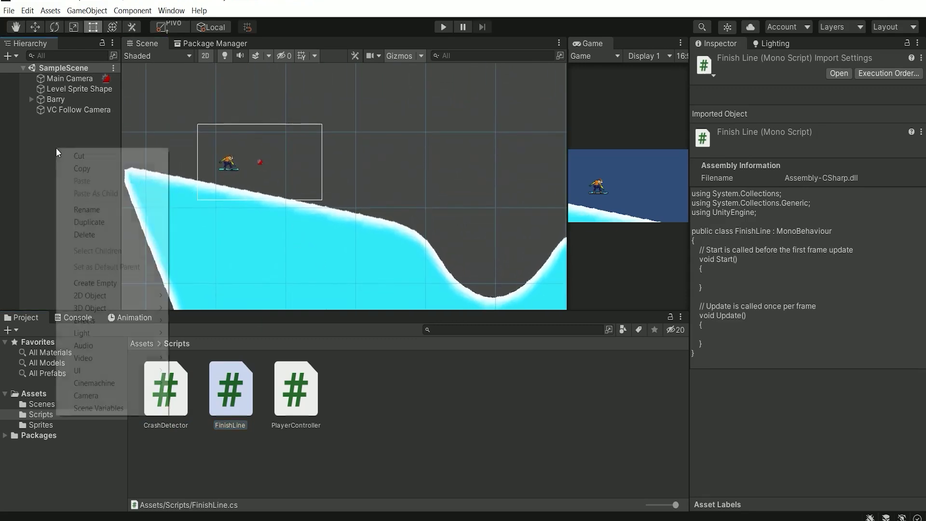
click(102, 283)
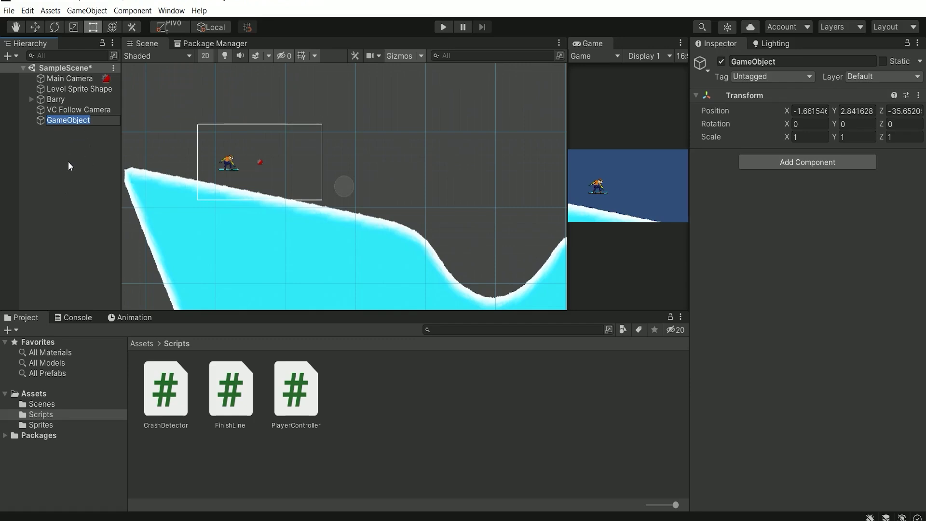
text(Finish Line)
key(Return)
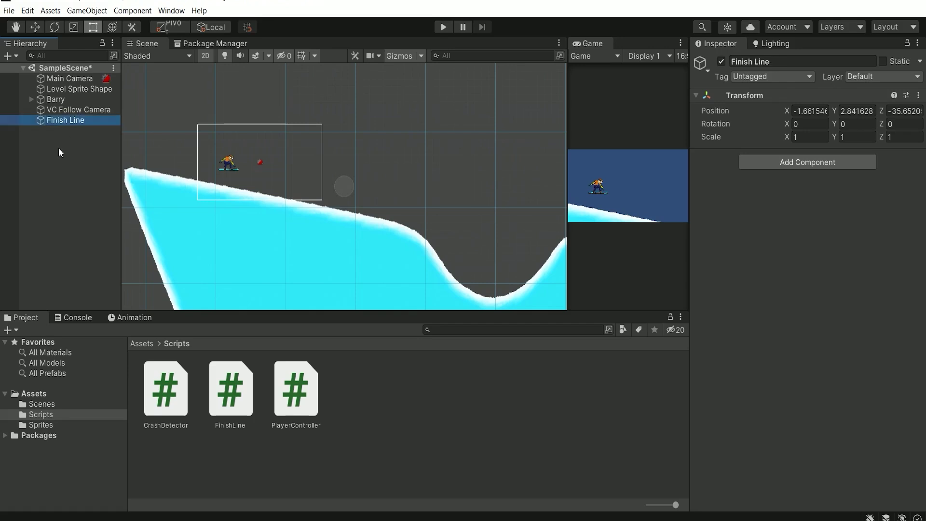
Add a 2D Square sprite as a child of Finish Line and name it Post.
right_click(65, 120)
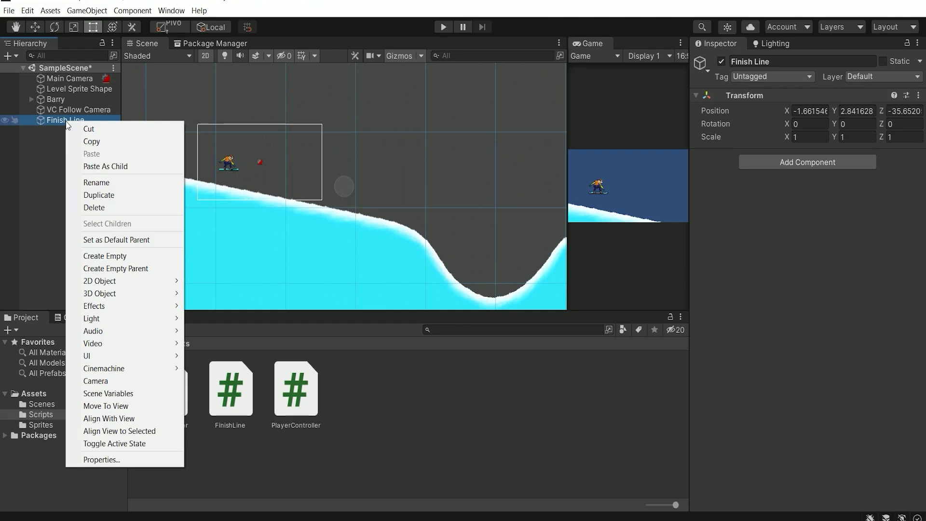
mouse_move(100, 281)
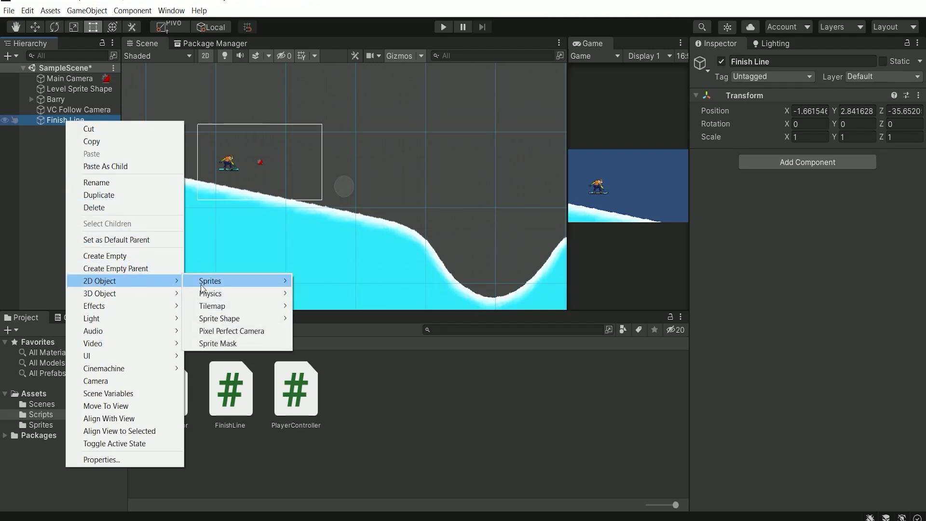
mouse_move(205, 282)
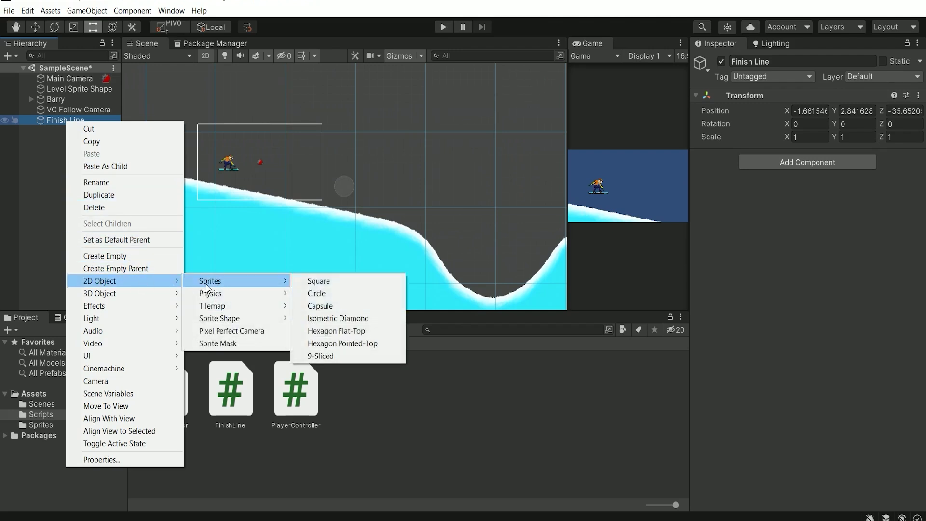
click(324, 282)
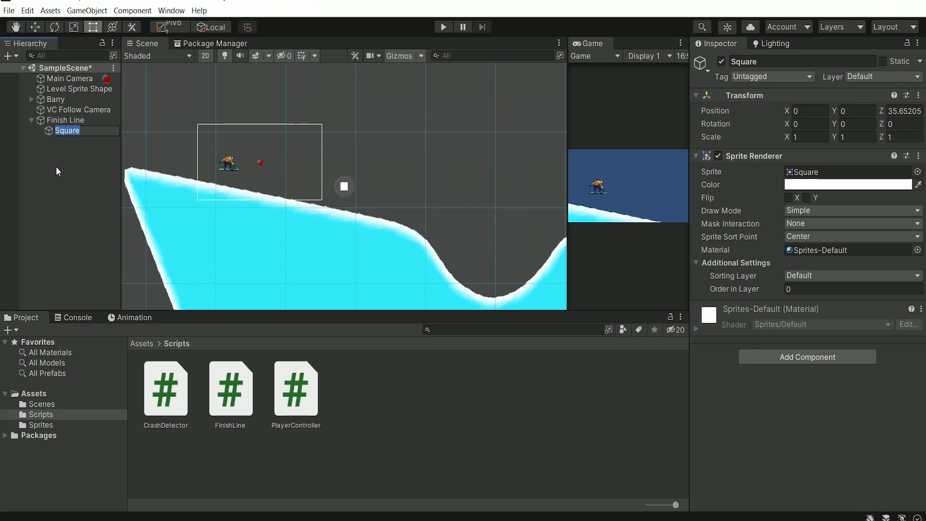
text(Post)
key(Return)
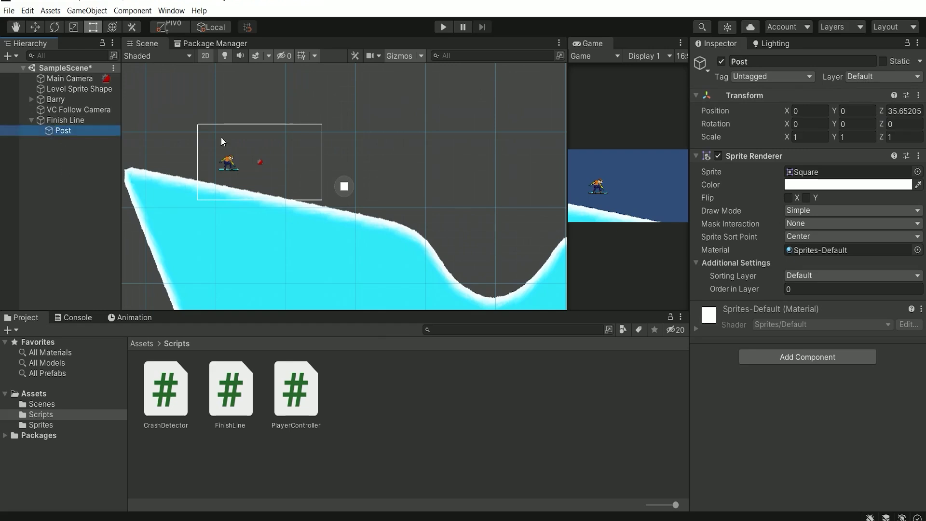
Scale the Post sprite into a tall, narrow bar, about 0.59 in X and 4.63 in Y.
scroll(343, 189, up, 5)
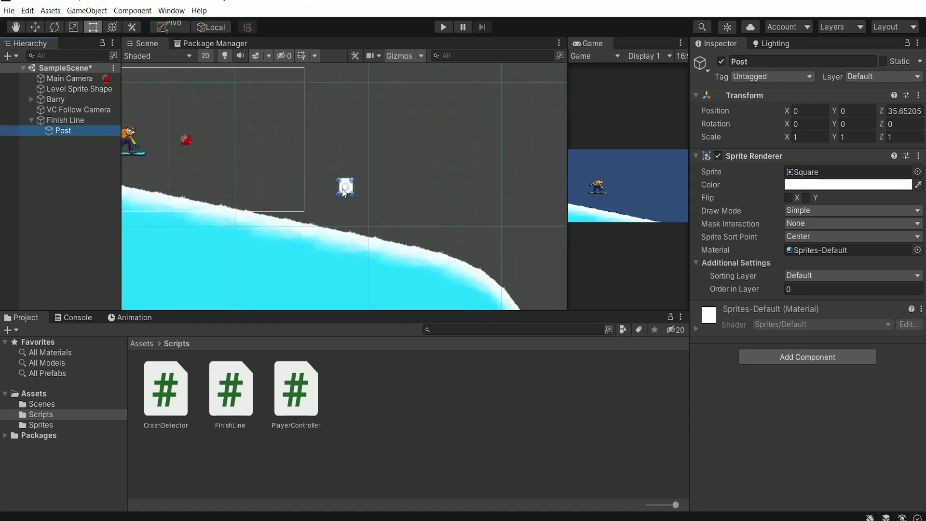
key(r)
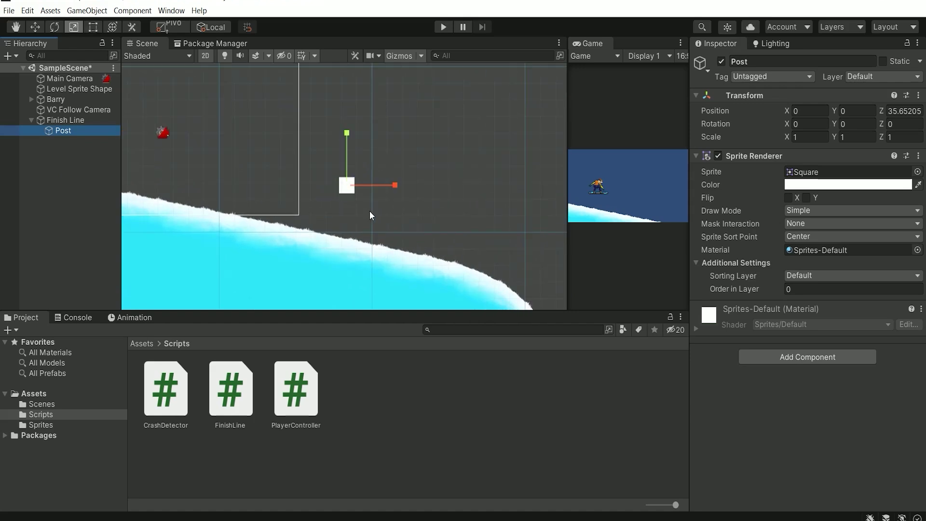
drag(393, 186, 371, 187)
drag(347, 133, 348, 77)
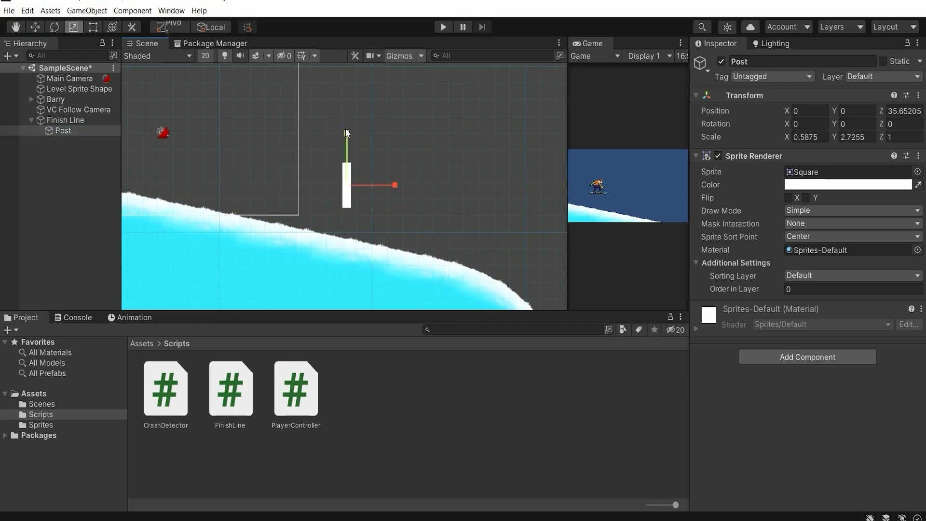
drag(346, 130, 354, 96)
key(w)
Color the Post sprite red with hex value F10000.
click(797, 185)
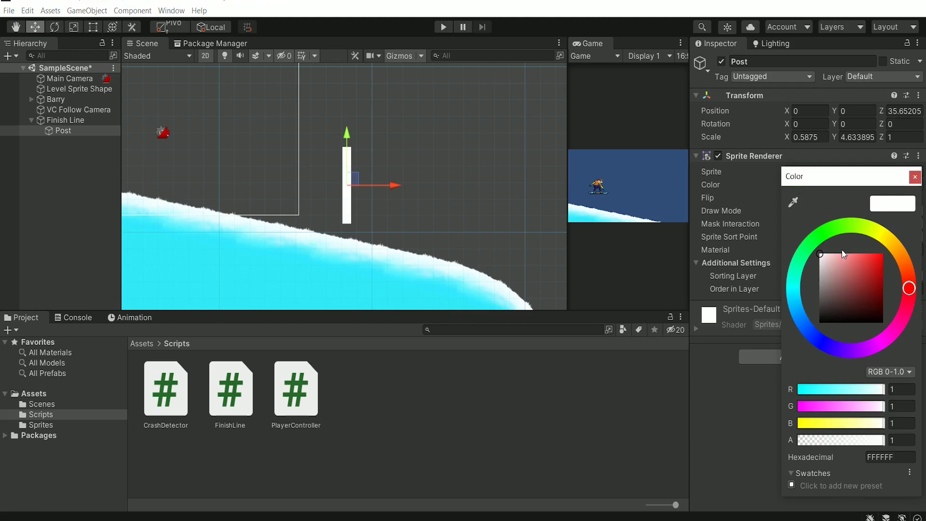
drag(861, 282, 886, 261)
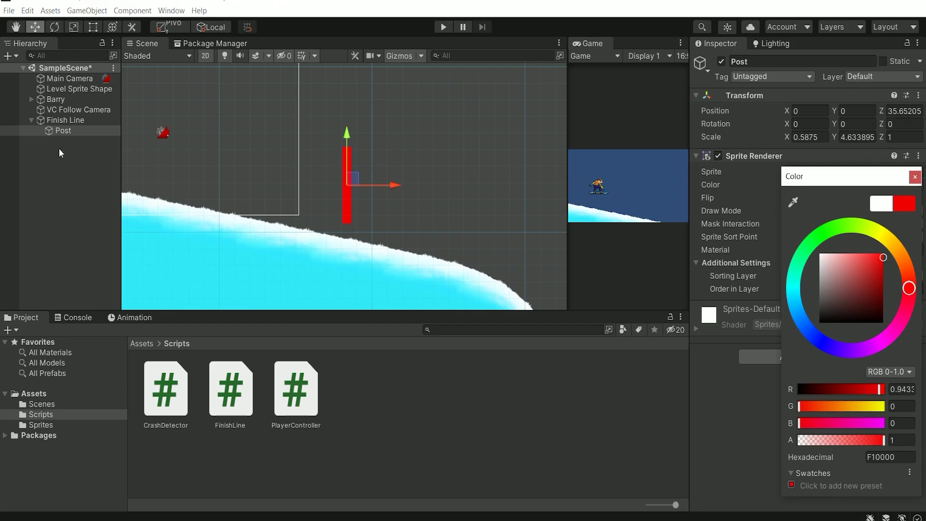
Add a 2D Circle sprite as a child of Finish Line and name it Top.
click(64, 120)
right_click(65, 120)
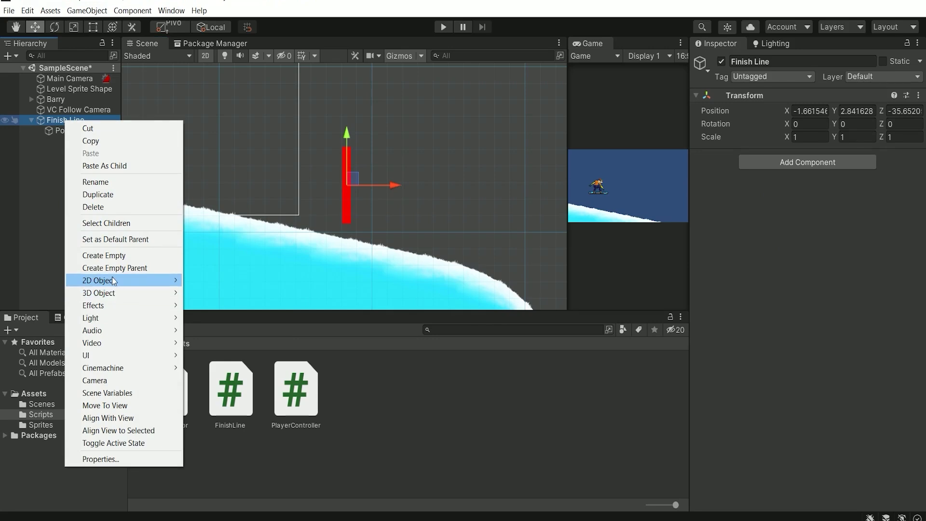
mouse_move(112, 279)
mouse_move(219, 282)
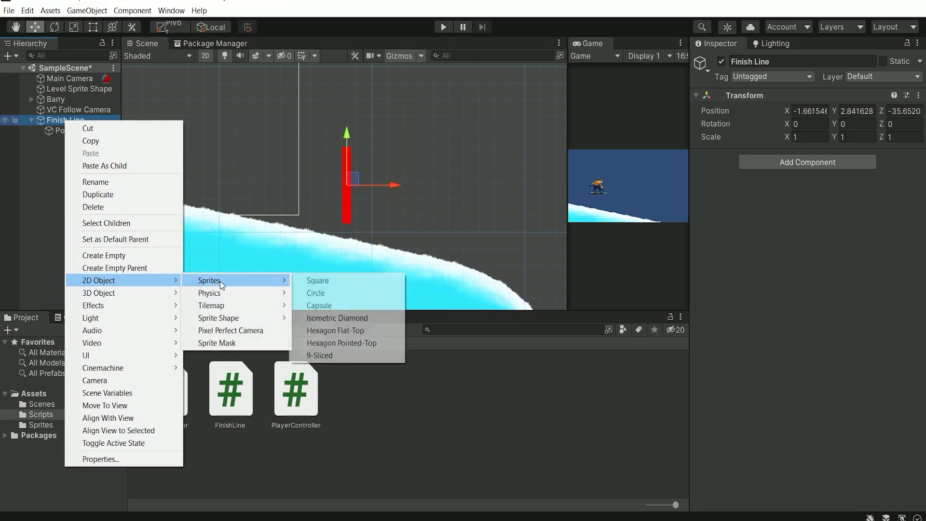
click(316, 293)
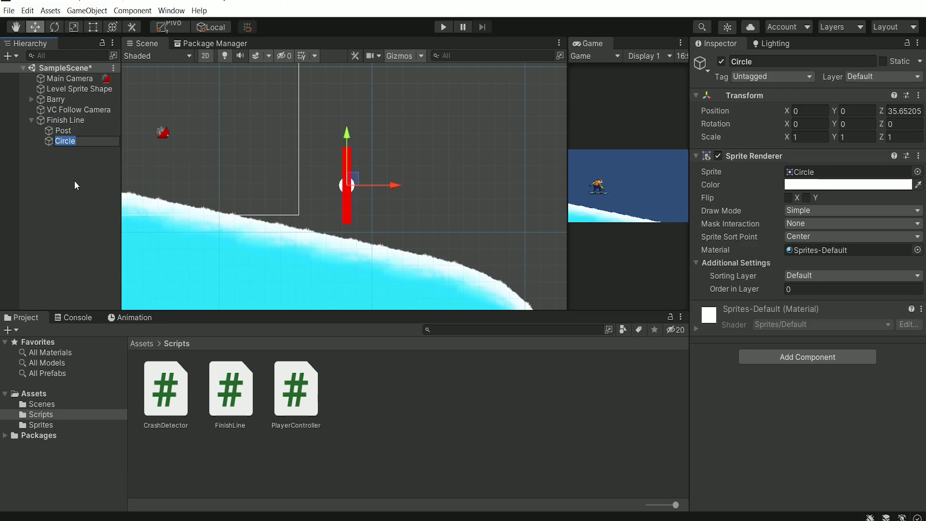
text(Top)
key(Return)
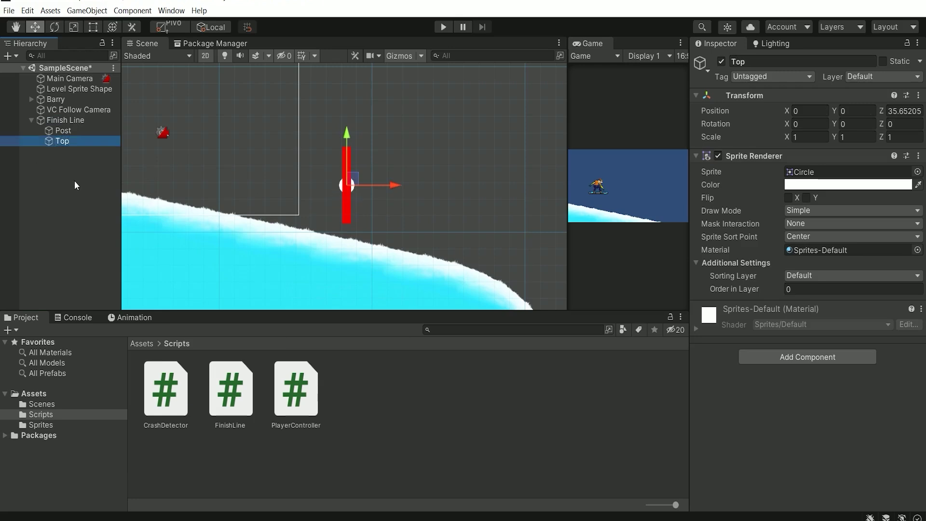
Raise the Top circle to the post's upper end, about 2.68 in Y, and color it red.
drag(345, 135, 344, 91)
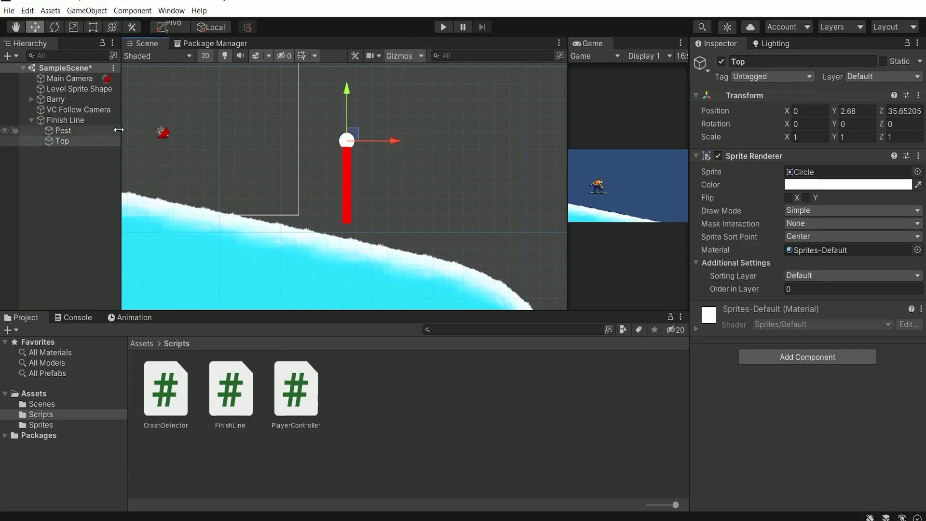
click(874, 186)
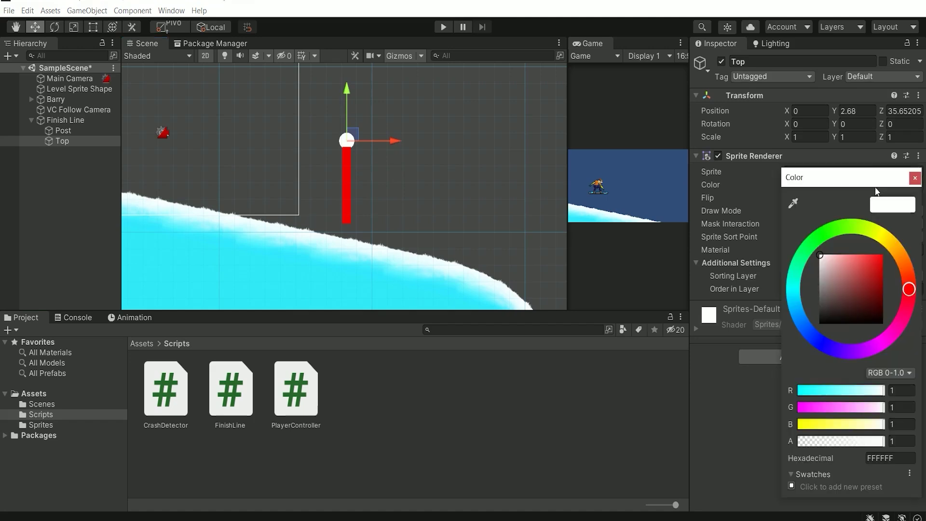
drag(857, 270, 885, 260)
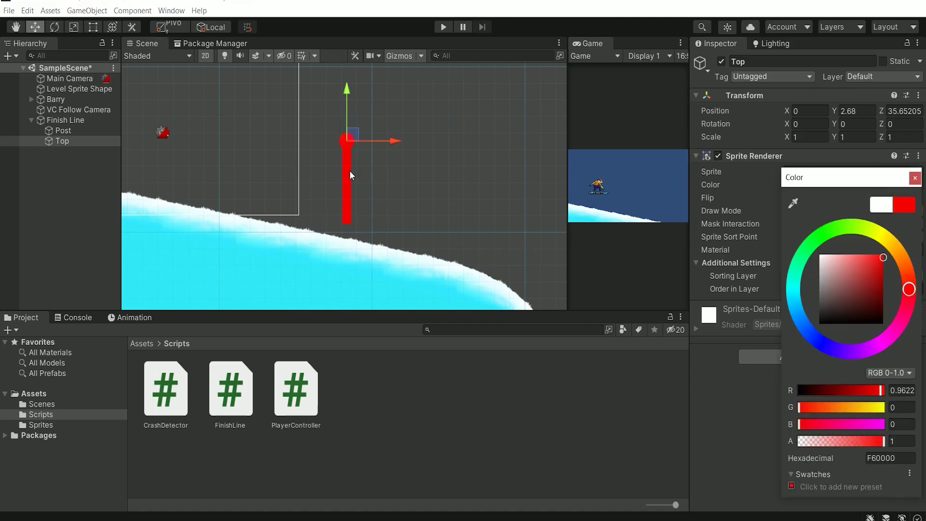
Match the Top circle's color to the Post's by giving it the hex value F10000.
click(54, 131)
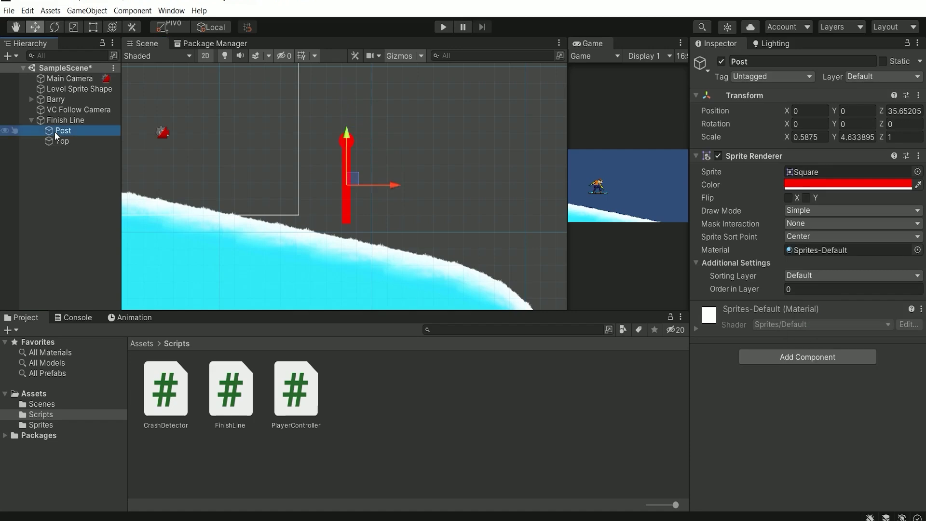
click(853, 182)
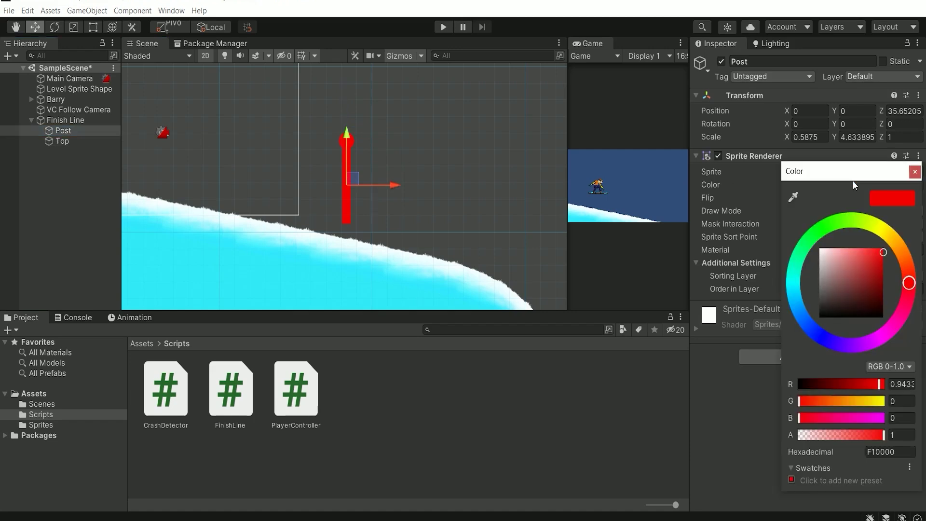
click(890, 452)
click(60, 143)
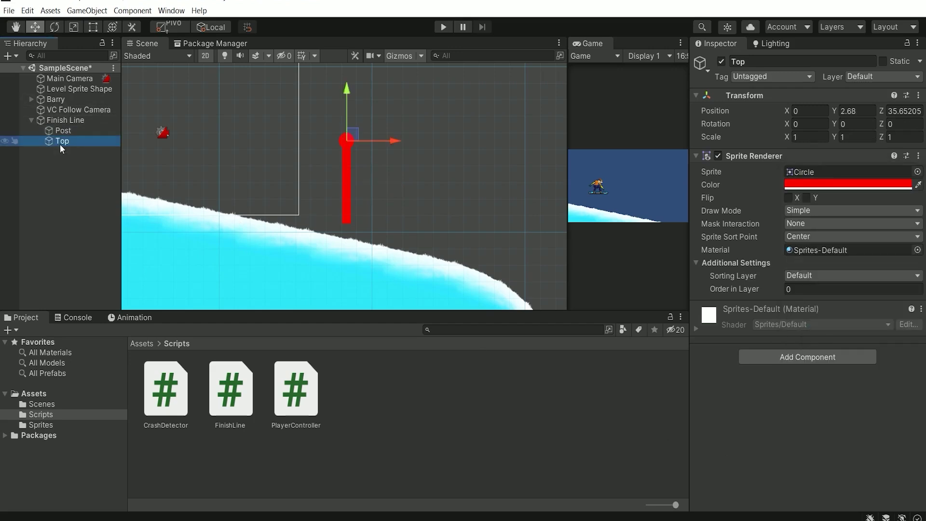
click(839, 184)
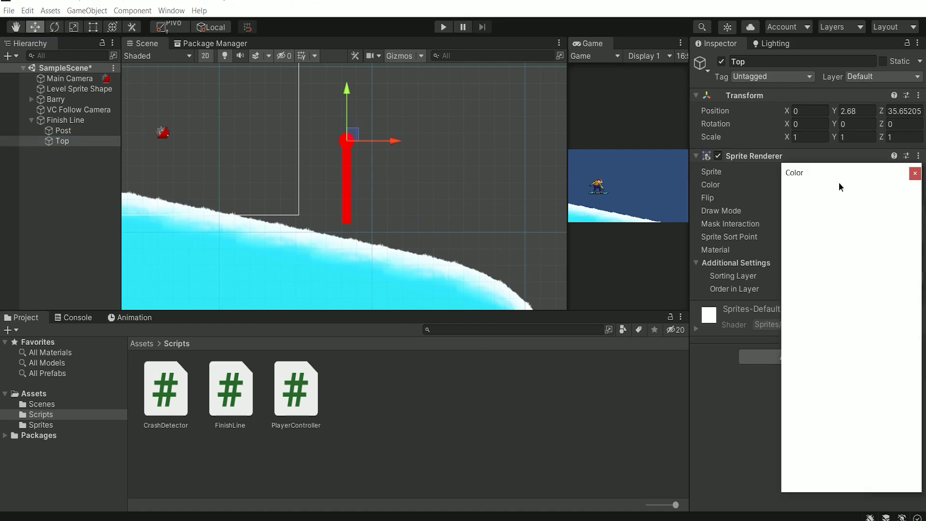
click(898, 454)
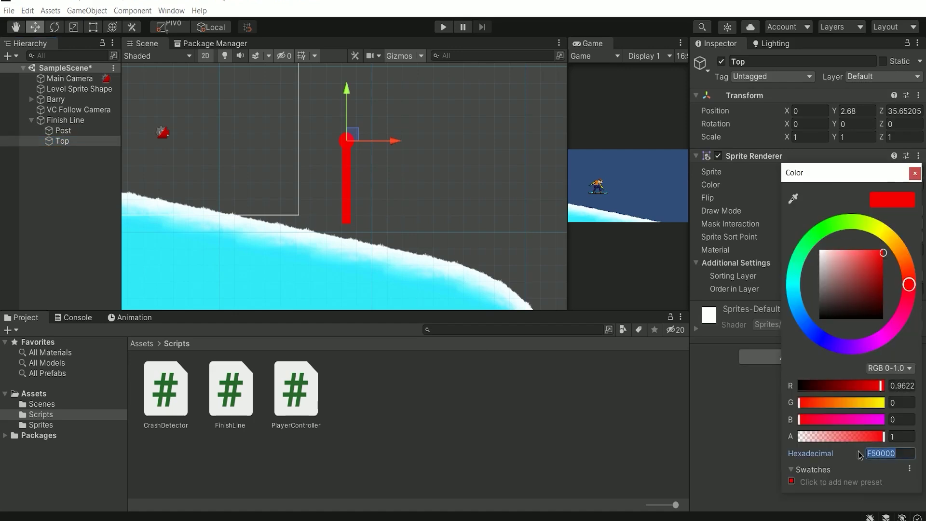
text(F10000)
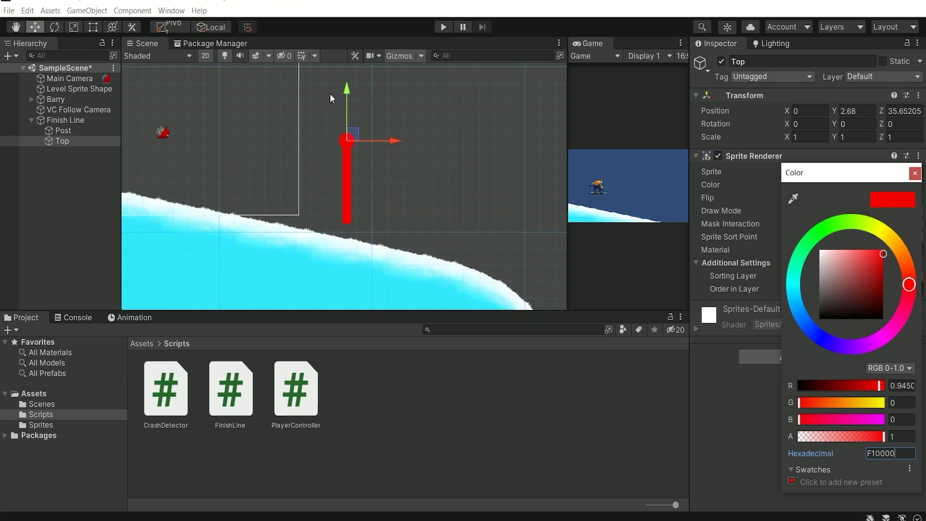
Lower the whole Finish Line object to about 1.74 in Y so the post's base meets the snow.
click(57, 119)
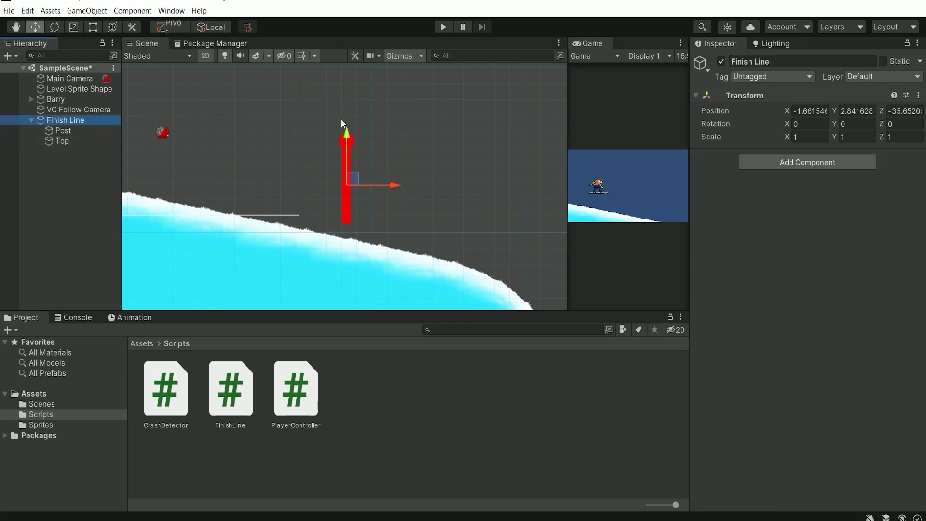
drag(348, 135, 361, 152)
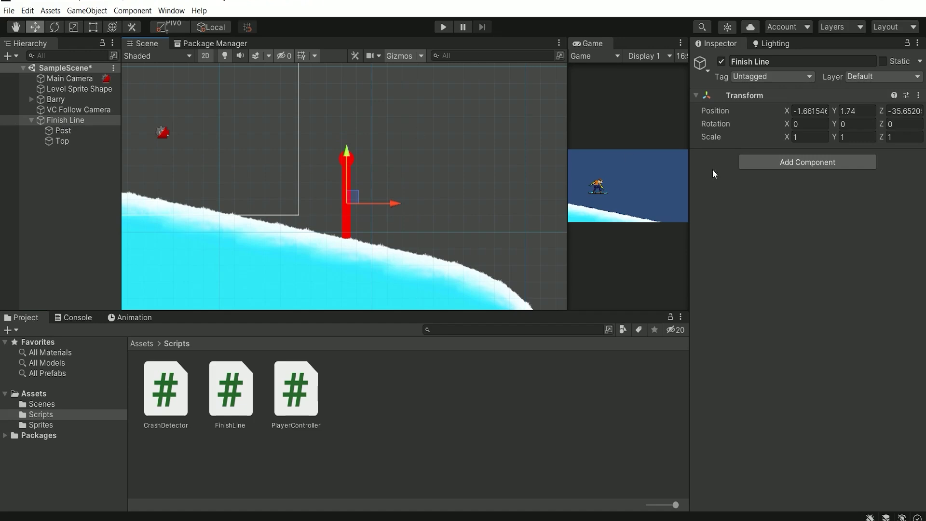
Add a Box Collider 2D component to the Finish Line object.
click(71, 119)
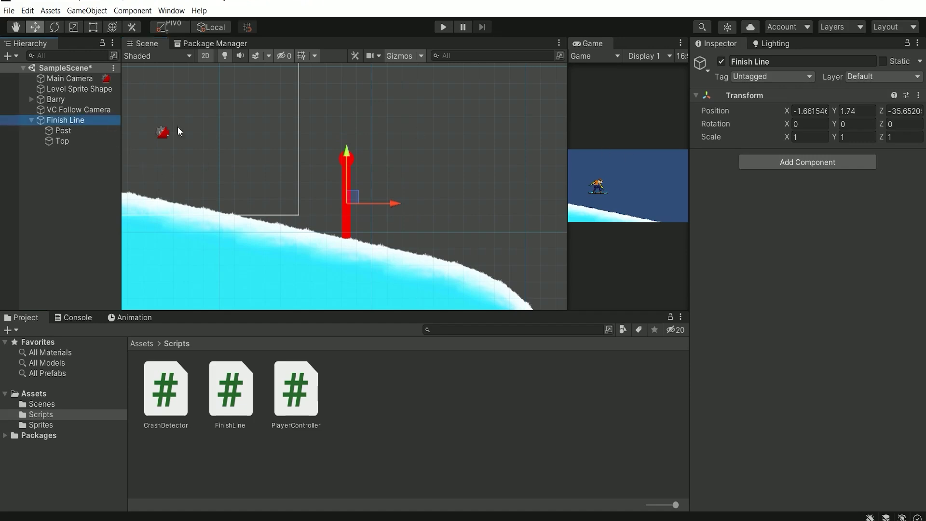
click(819, 164)
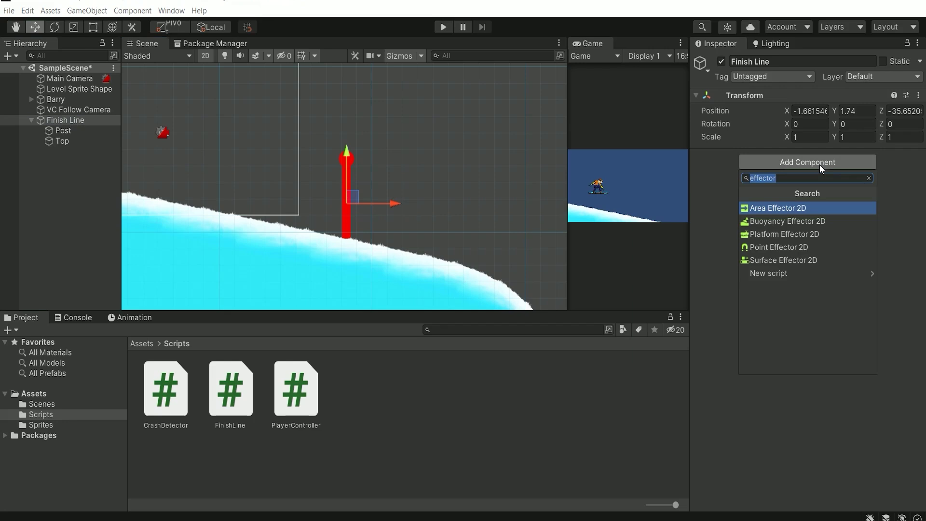
text(coll)
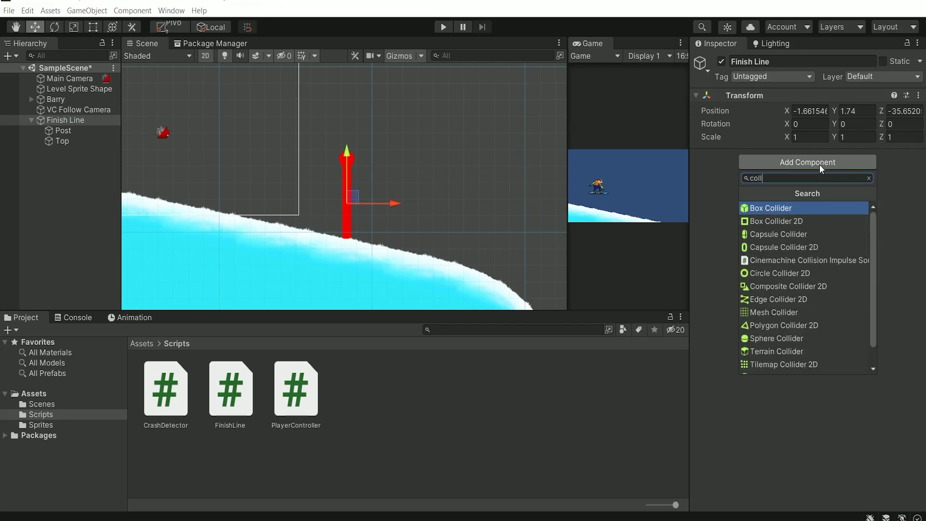
text(ider)
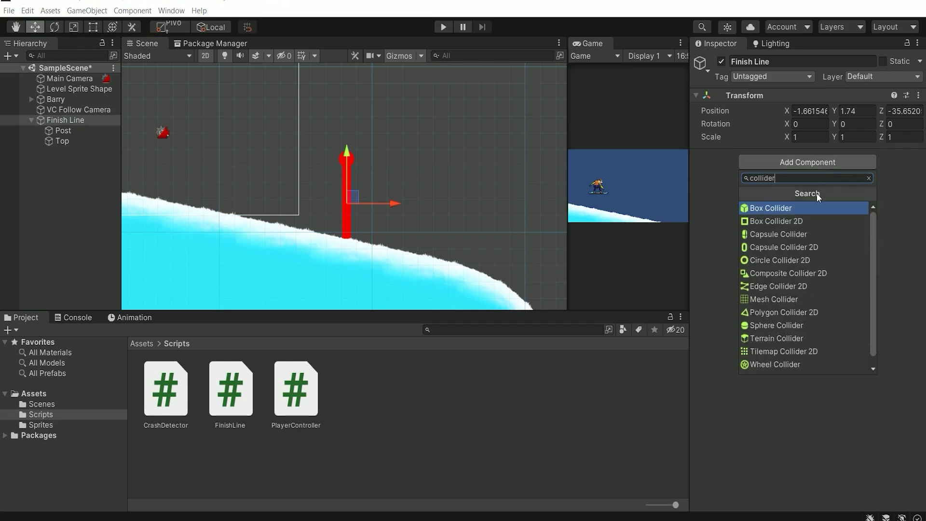
click(787, 220)
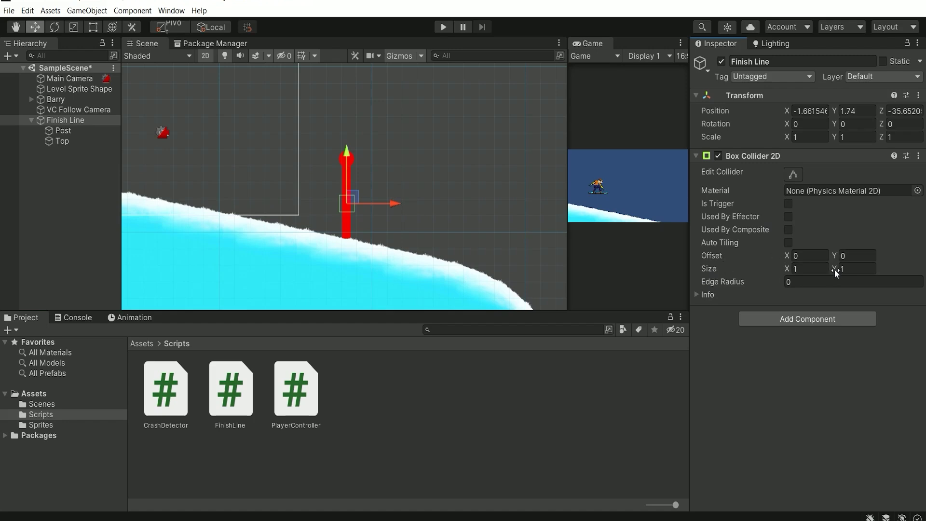
Give the Finish Line's box collider a Y size of 19.9 and Y offset of 6.53, and make it a trigger.
drag(836, 273, 299, 252)
scroll(317, 196, down, 3)
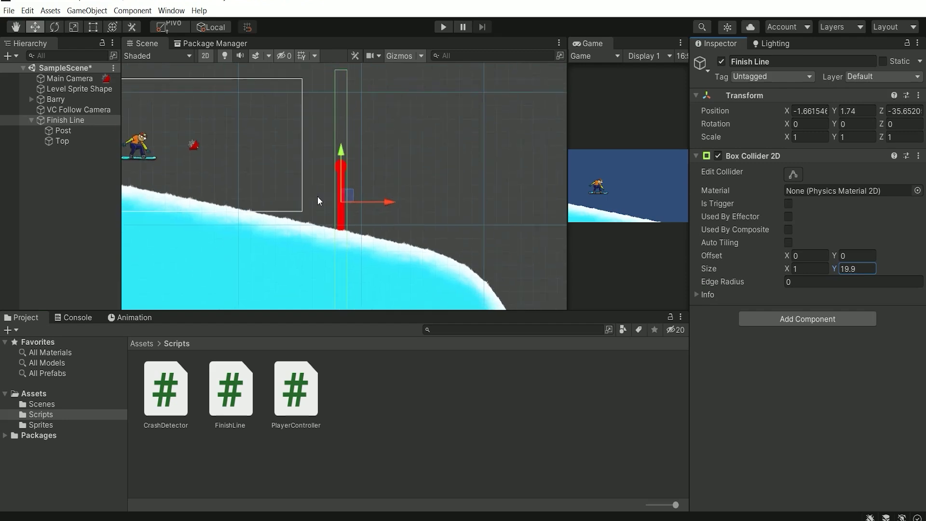
scroll(319, 190, down, 4)
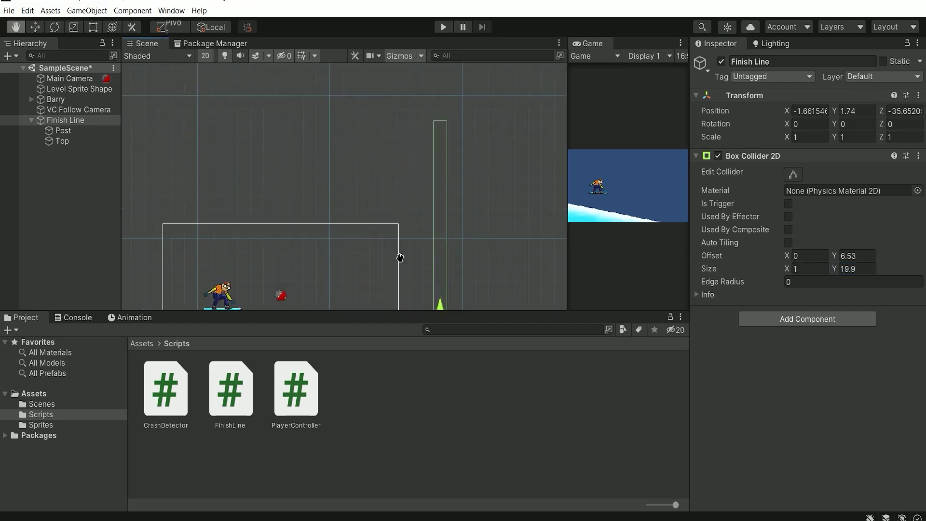
middle_drag(401, 256, 403, 136)
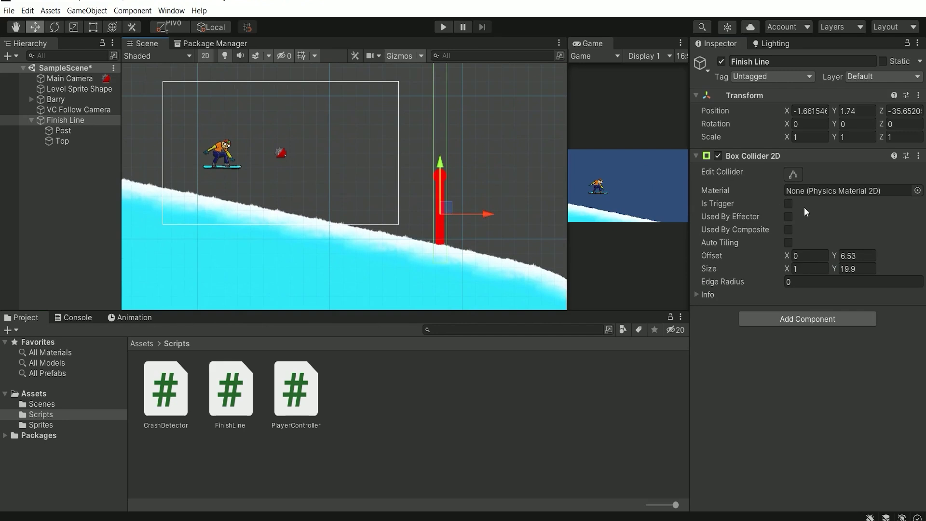
click(789, 204)
Attach the FinishLine script to the Finish Line object as a component.
click(39, 121)
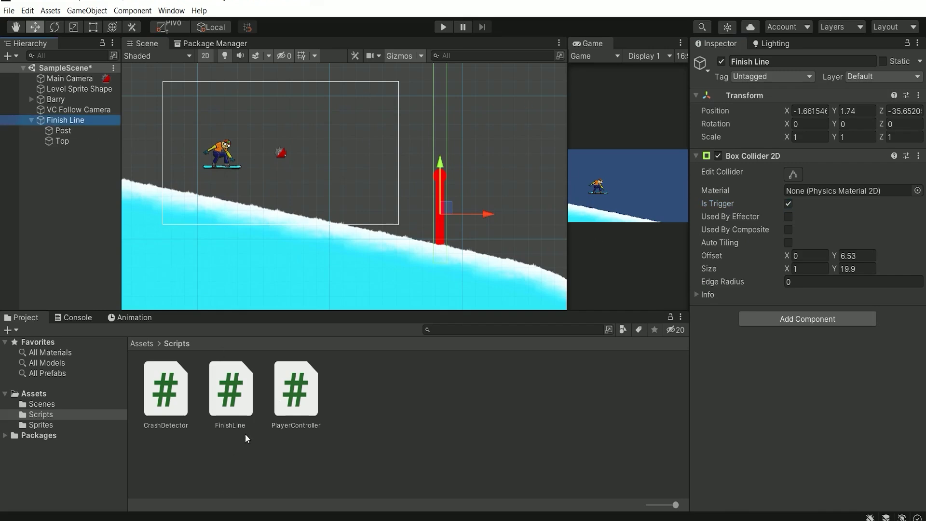
click(229, 396)
drag(228, 390, 876, 310)
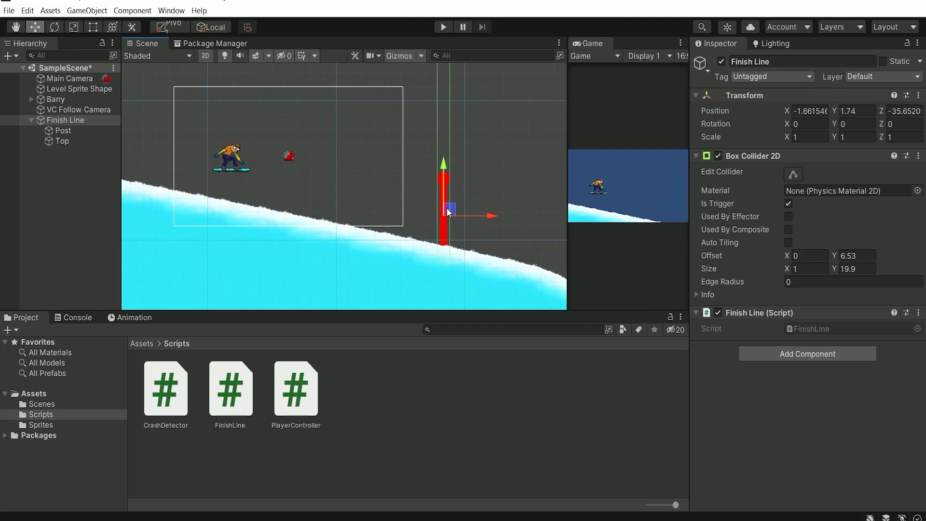
Open the FinishLine script in Visual Studio Code and delete its Start and Update methods with their comments.
click(227, 378)
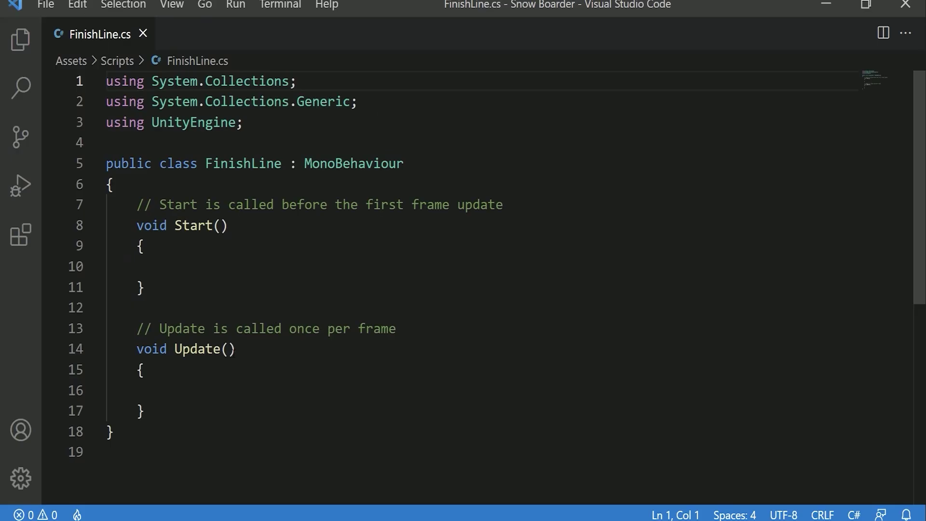
drag(169, 412, 110, 208)
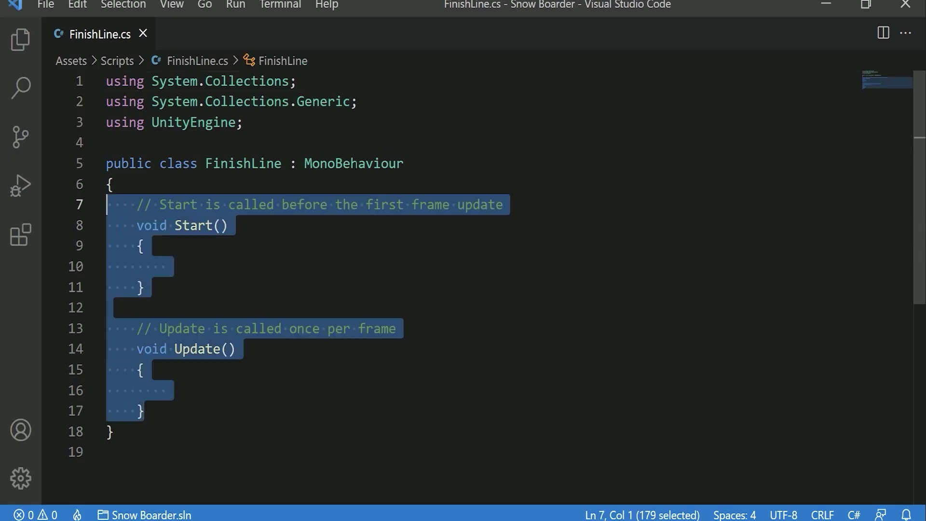
key(BackSpace)
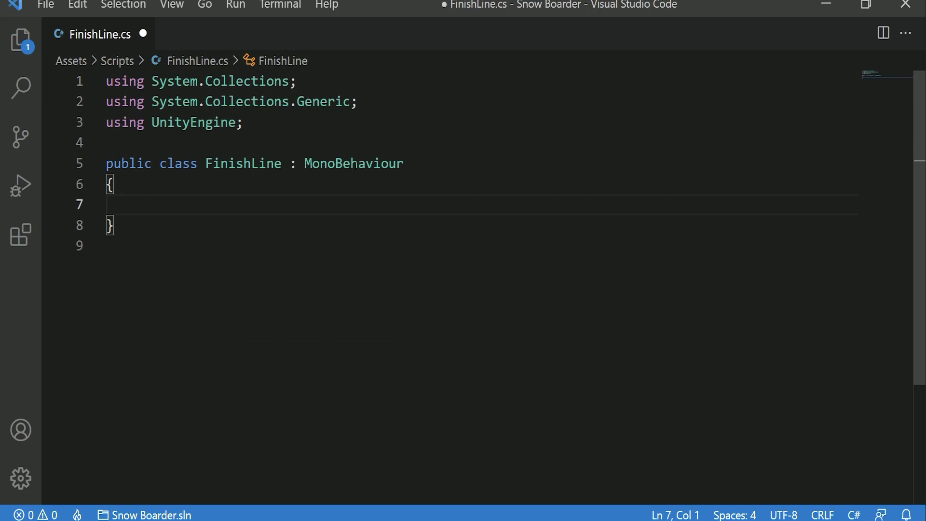
Insert an OnTriggerEnter2D(Collider2D other) method into the empty FinishLine class using code completion.
key(Tab)
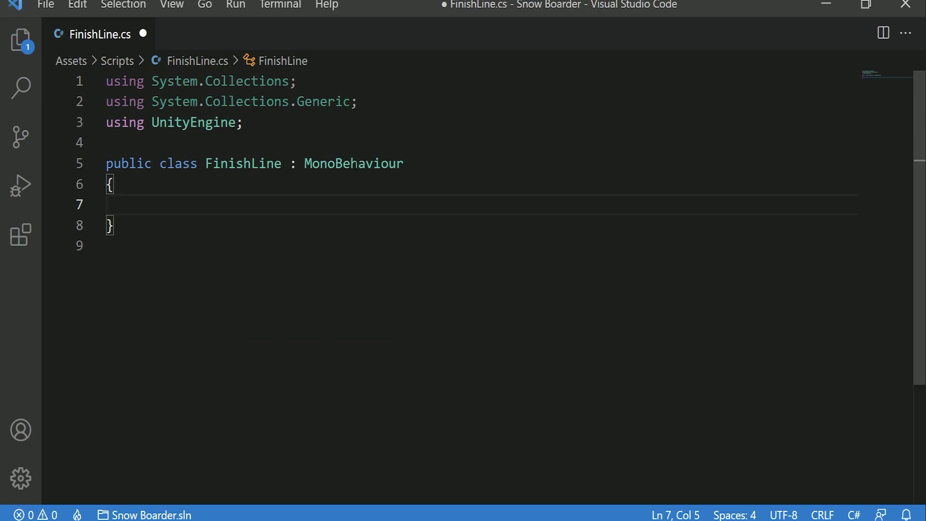
text(ontr)
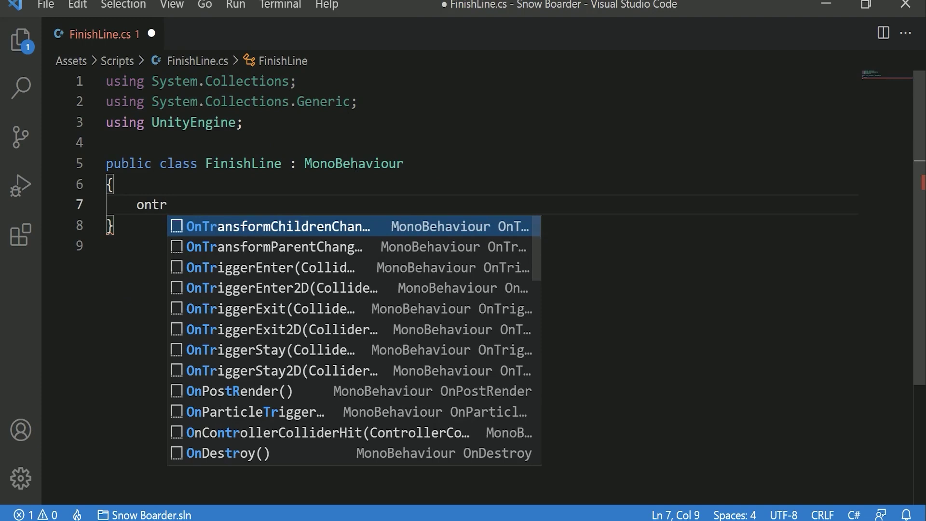
text(igger)
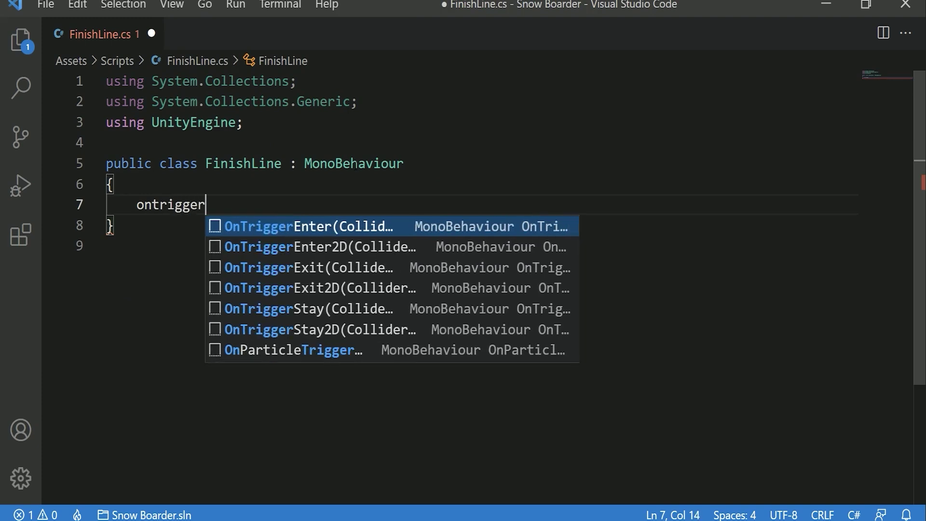
key(Down)
key(Return)
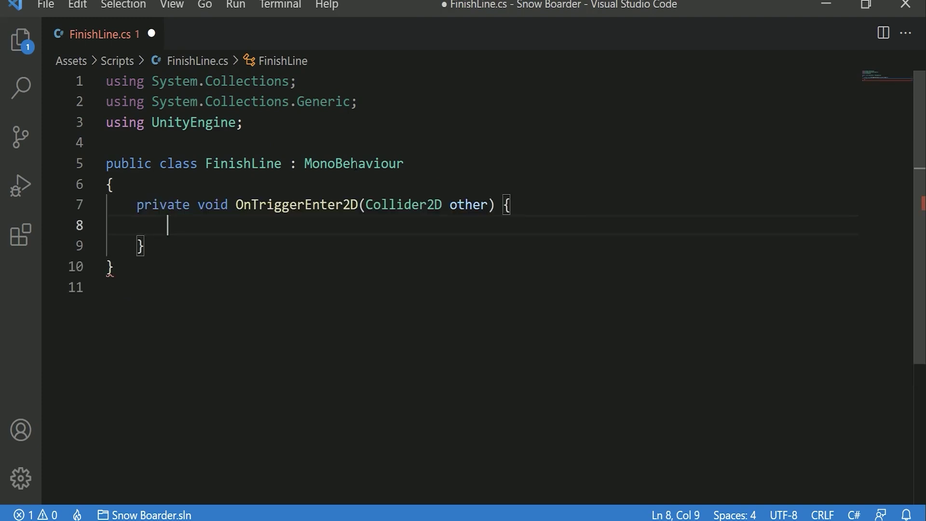
key(Up)
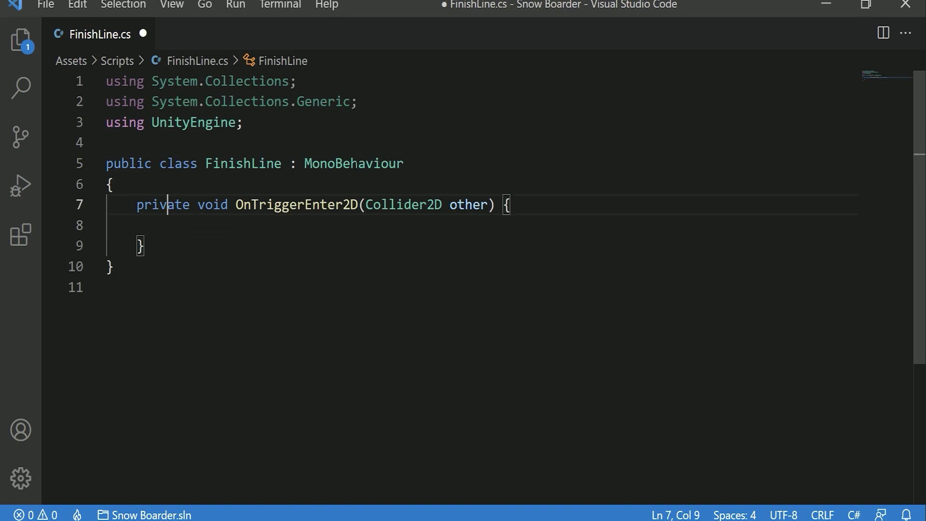
Remove the private modifier from the OnTriggerEnter2D method declaration.
key(ctrl+d)
key(Delete)
key(Delete)
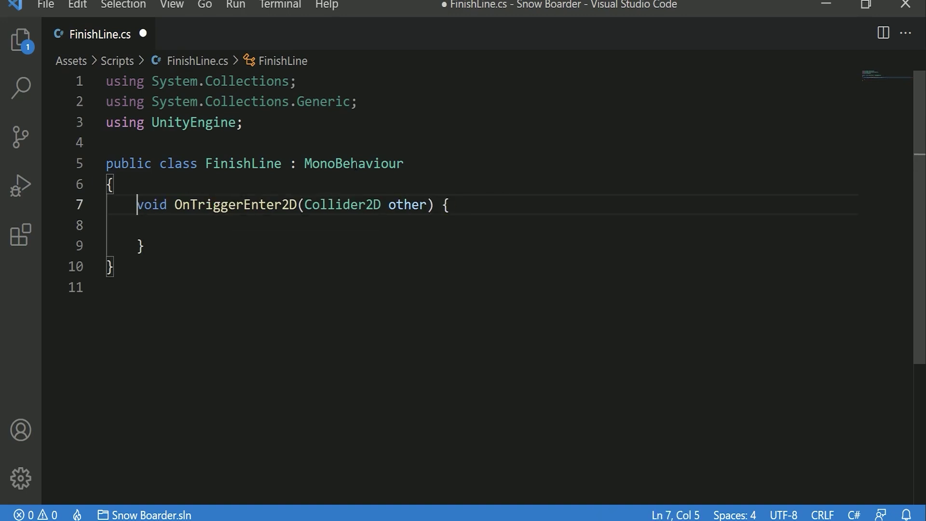
Move the opening brace of OnTriggerEnter2D onto its own line below the method signature.
key(ctrl+Right)
key(ctrl+Right)
key(ctrl+Right)
key(ctrl+Right)
key(ctrl+Right)
key(ctrl+Right)
key(ctrl+Right)
key(ctrl+Right)
key(ctrl+Right)
key(ctrl+Right)
key(ctrl+Left)
key(ctrl+Left)
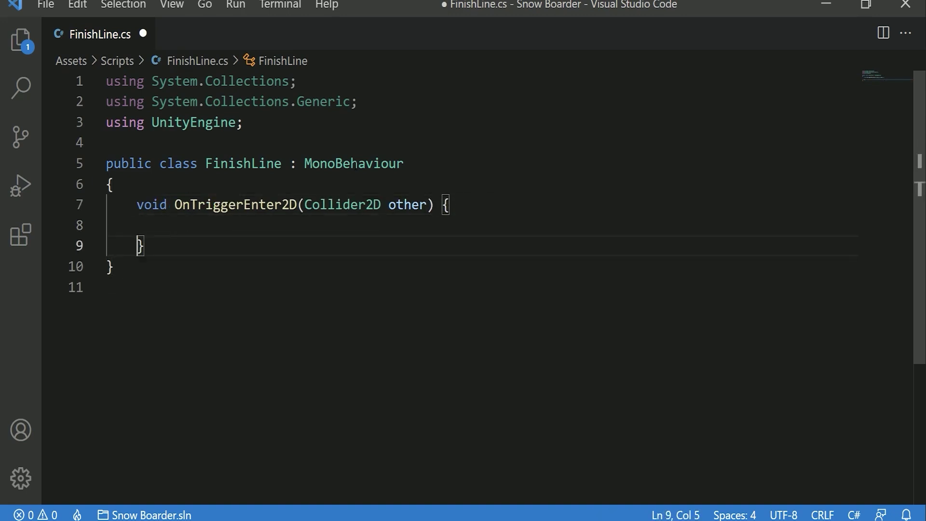
key(ctrl+Left)
key(Left)
key(Left)
key(Left)
key(Left)
key(Left)
key(Left)
key(Left)
key(Left)
key(Left)
key(Left)
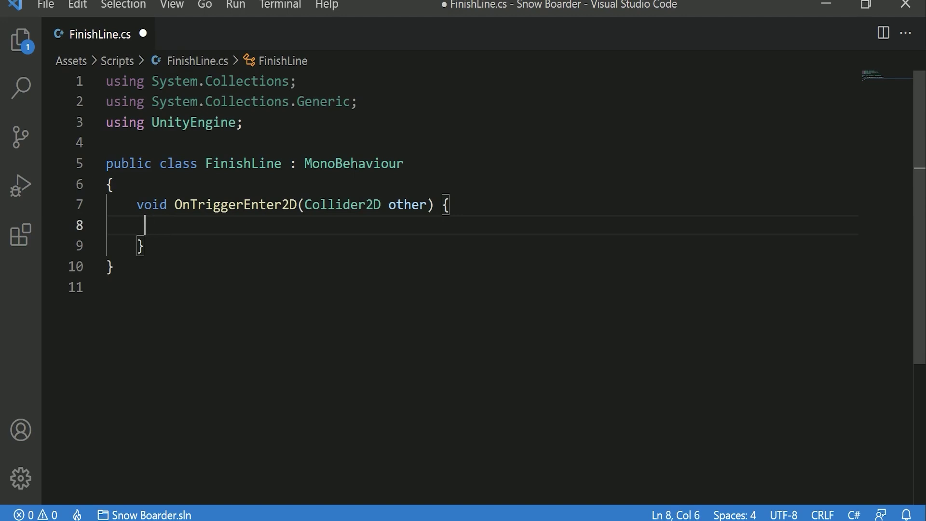
key(Left)
key(Return)
key(Down)
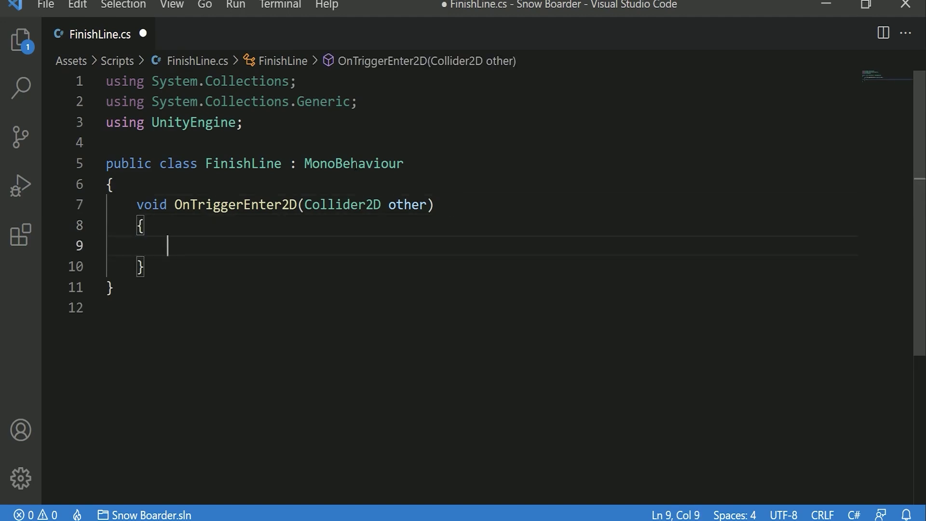
Add Debug.Log("You finished!"); to the body of OnTriggerEnter2D and save the FinishLine script.
text(Deb)
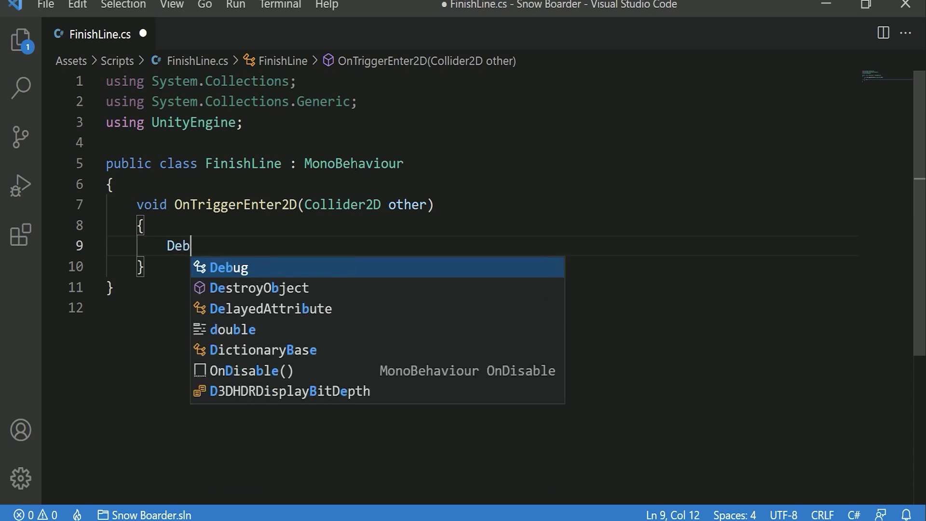
text(ug.Lo)
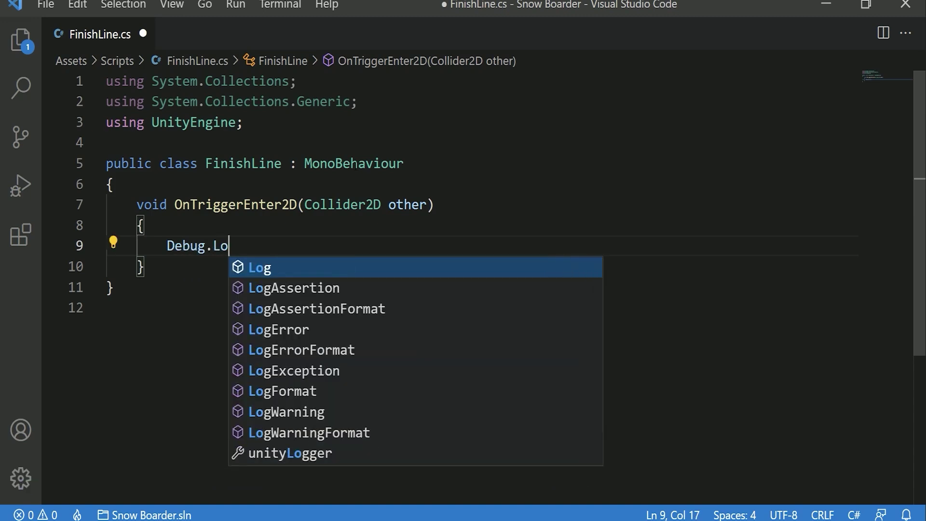
text(g()
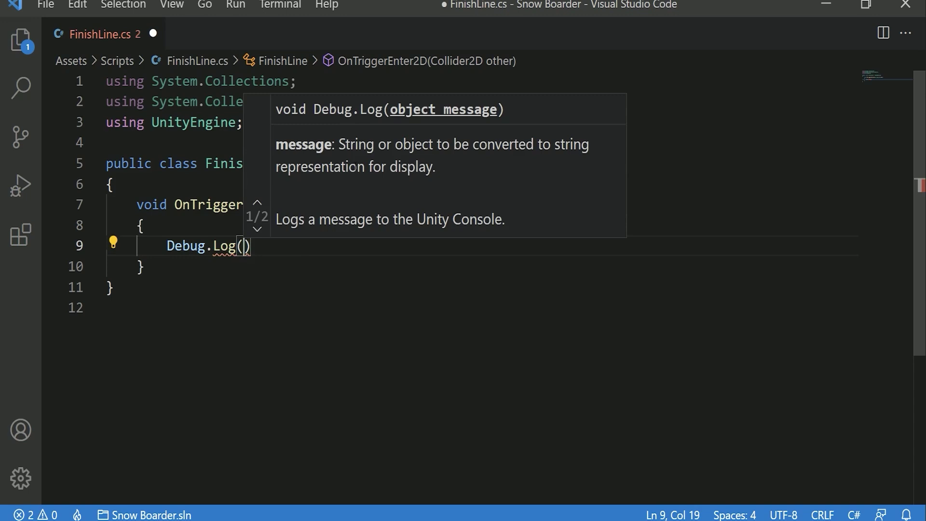
text(")
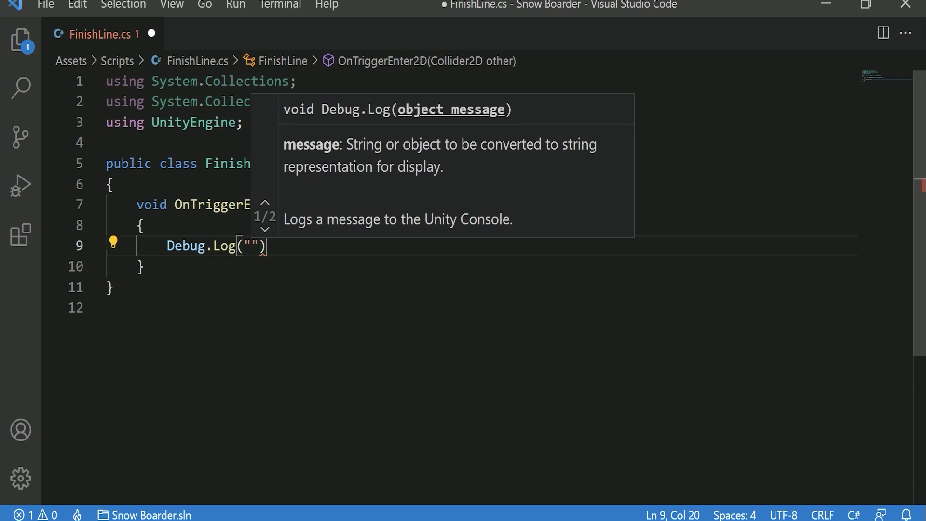
text(You )
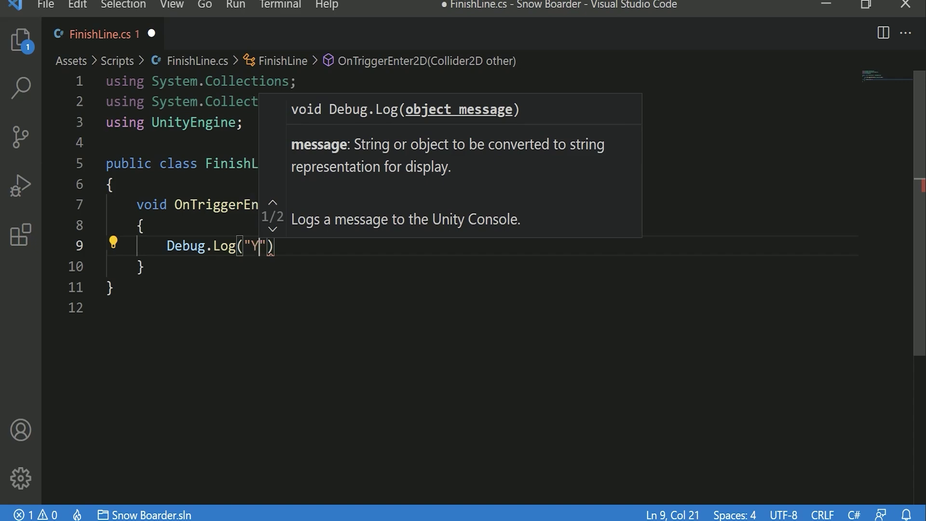
text(finished)
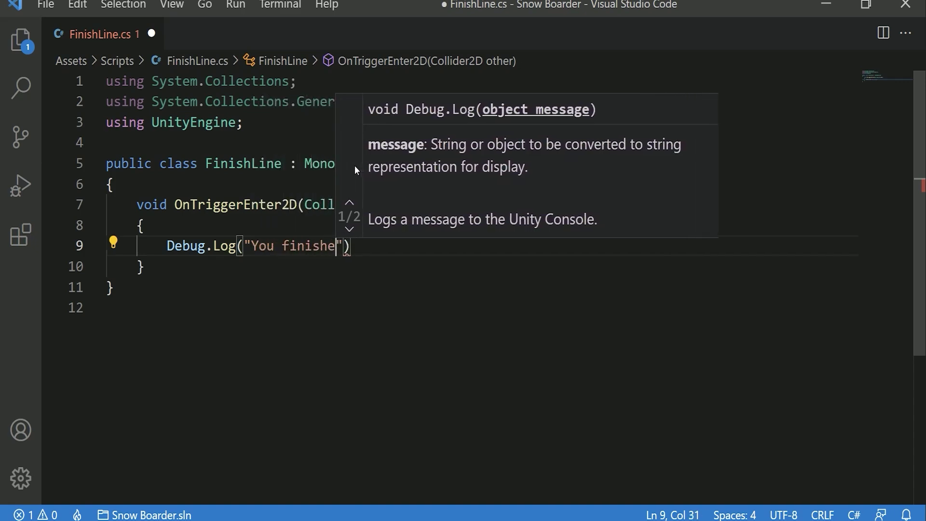
text(!"))
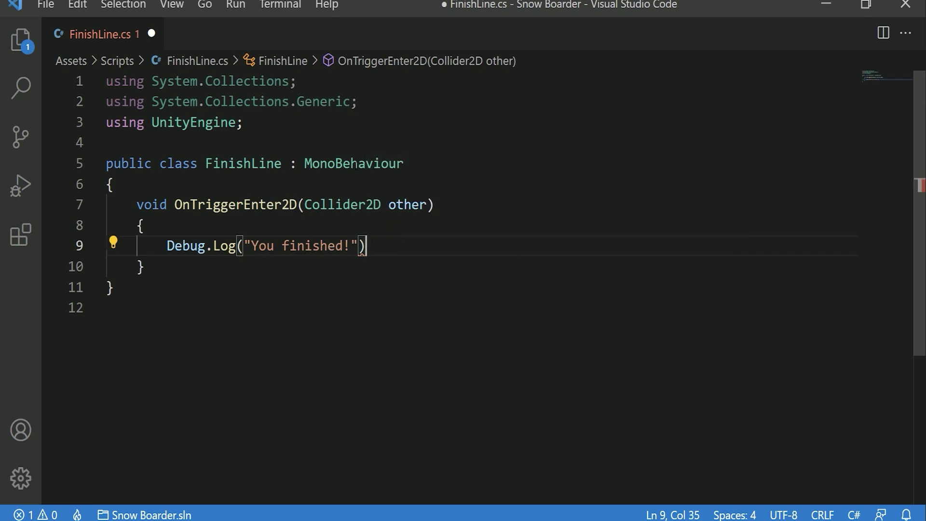
text(;)
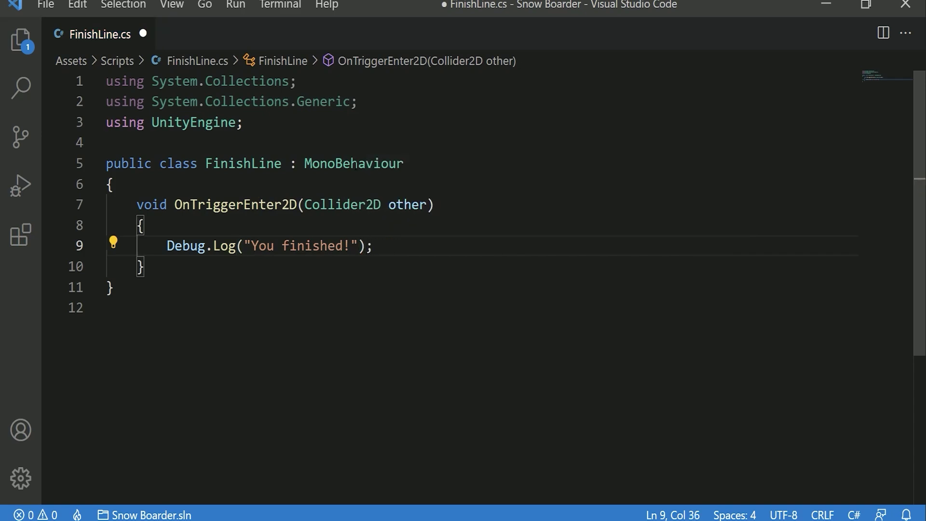
key(ctrl+s)
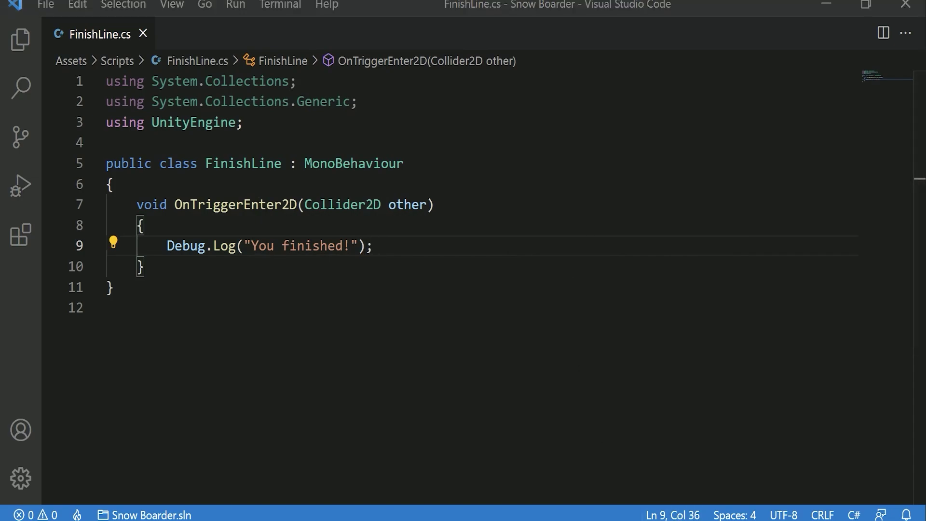
Switch to Unity, show the Console, and play the scene to test the finish line trigger.
key(alt+Tab)
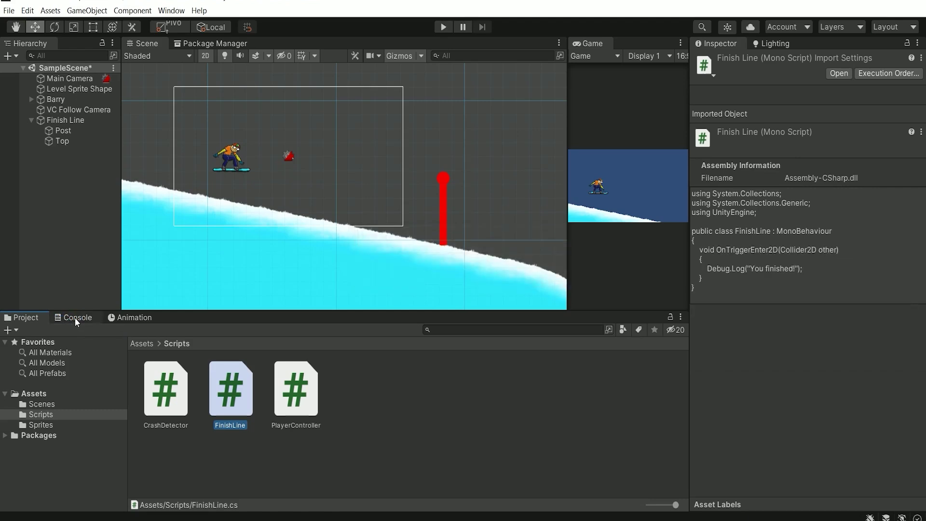
click(75, 318)
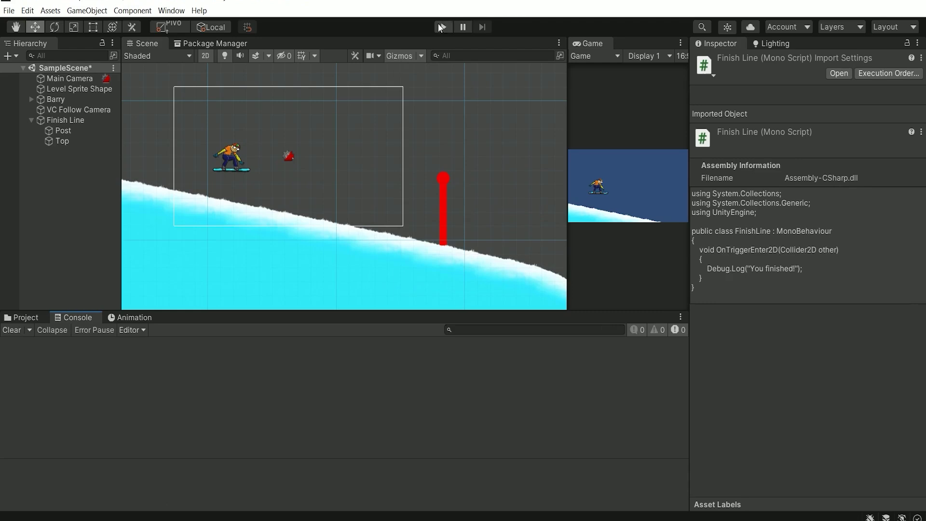
click(440, 26)
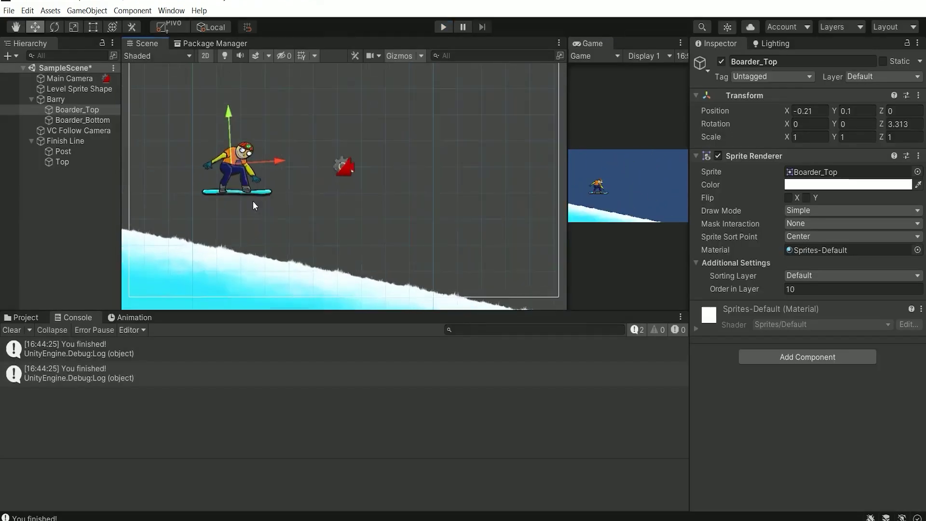
Examine Barry, his child sprites and his components, and where he stands relative to the finish line.
scroll(253, 201, down, 2)
scroll(252, 201, up, 3)
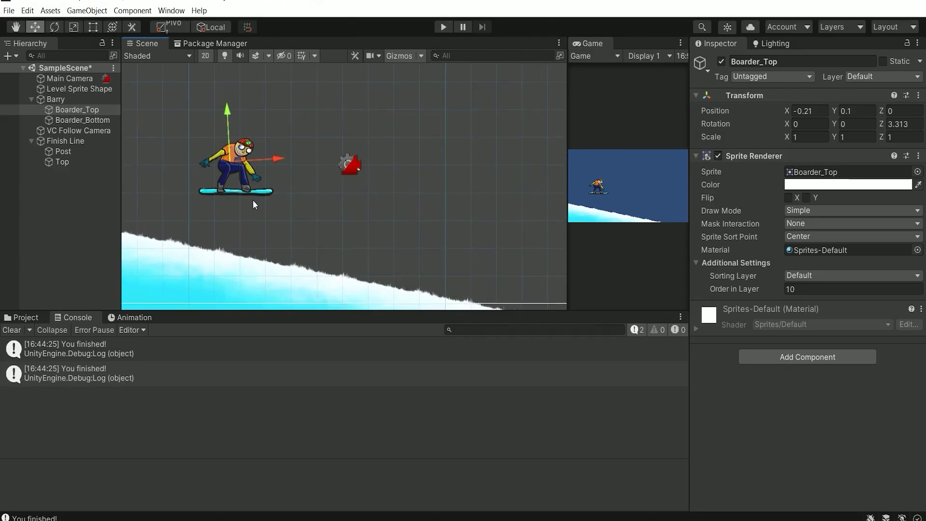
scroll(252, 199, up, 2)
click(257, 188)
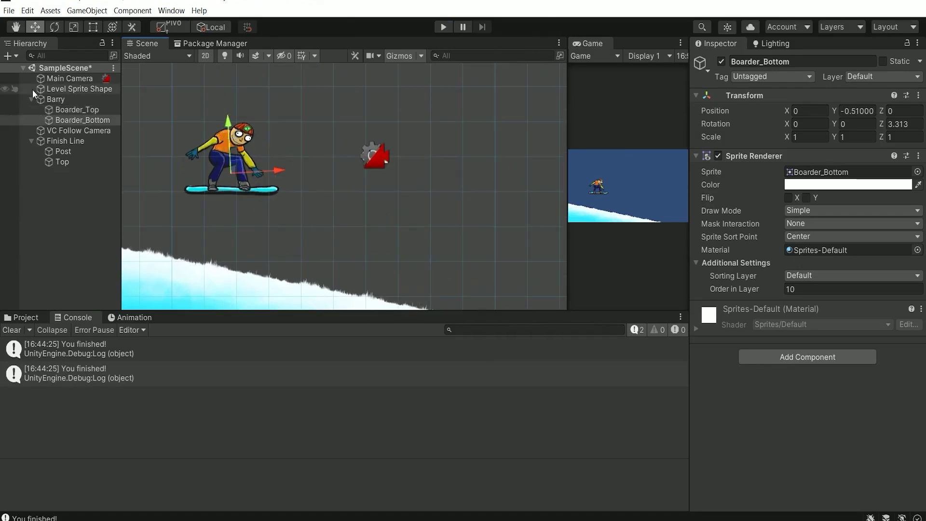
click(50, 98)
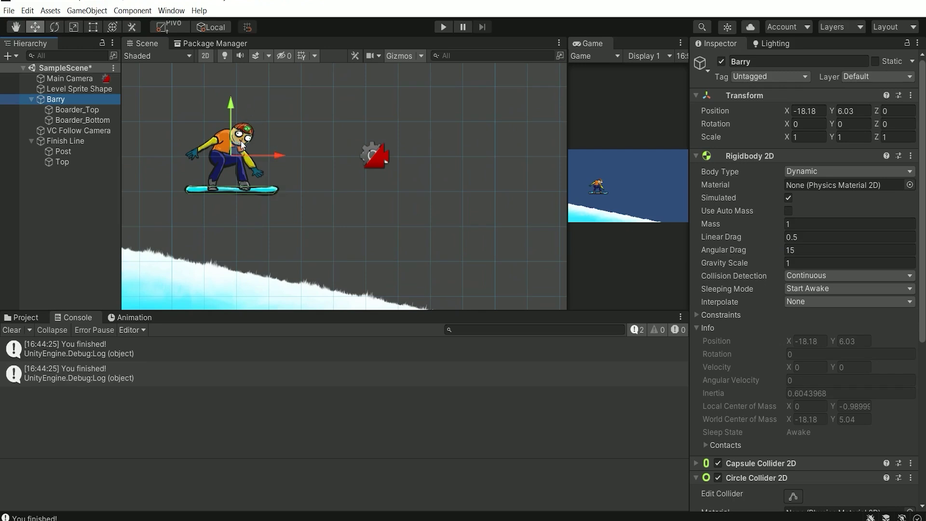
middle_drag(300, 186, 299, 200)
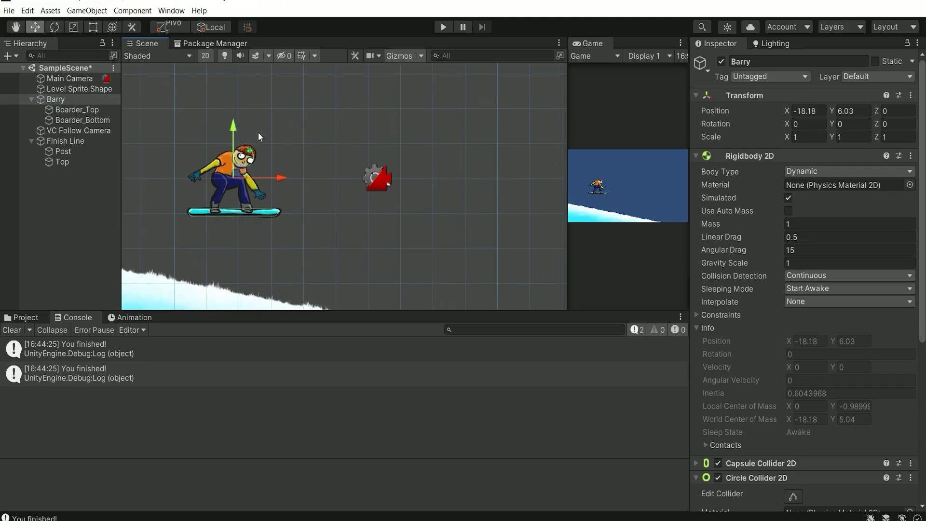
scroll(372, 240, down, 4)
middle_drag(378, 240, 343, 180)
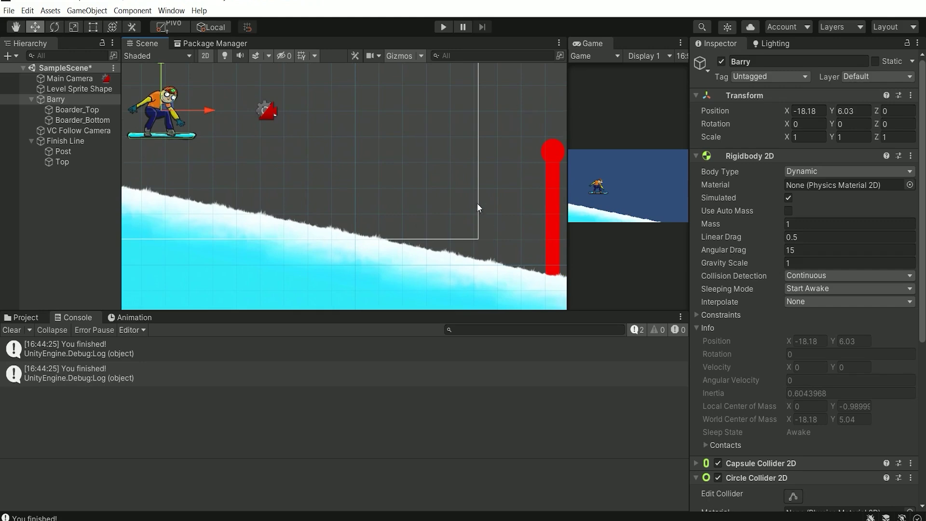
scroll(438, 200, down, 3)
middle_drag(438, 201, 438, 211)
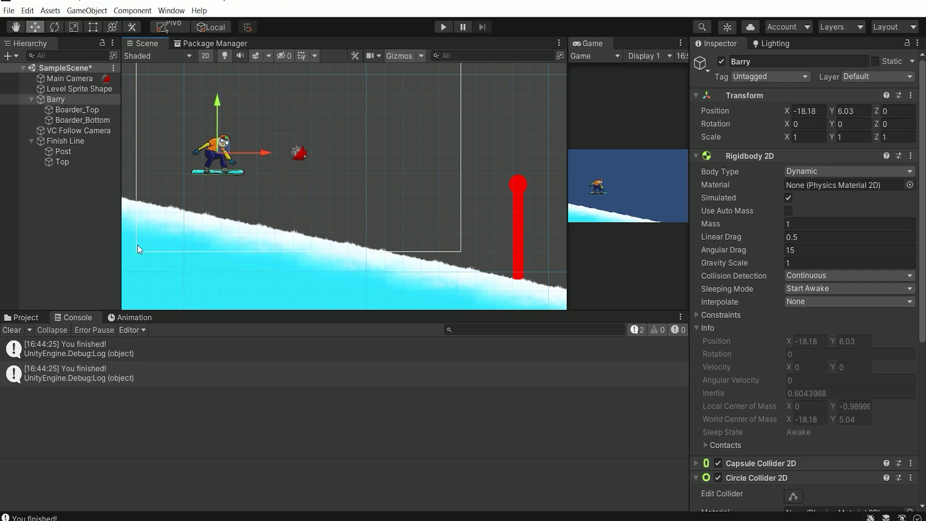
middle_drag(179, 161, 201, 173)
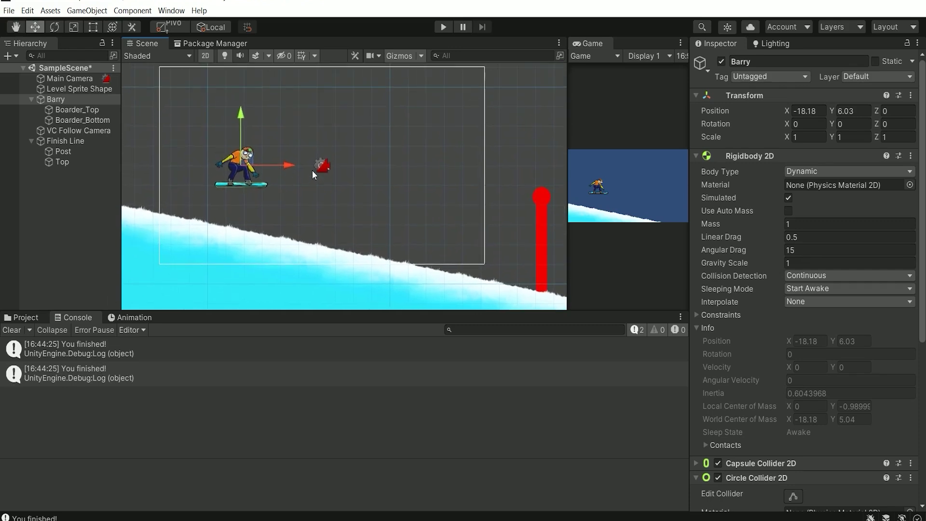
middle_drag(421, 169, 395, 163)
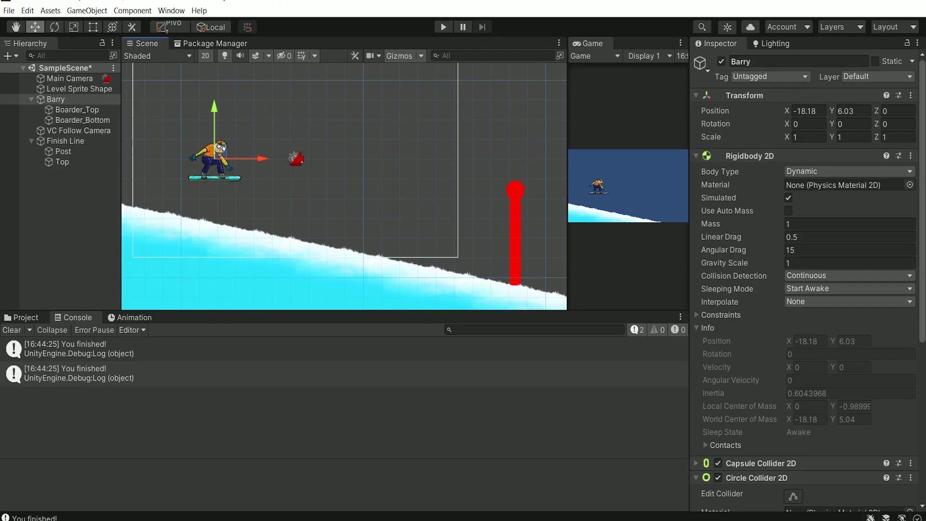
Assign the Player tag to the Barry object.
click(674, 520)
click(42, 99)
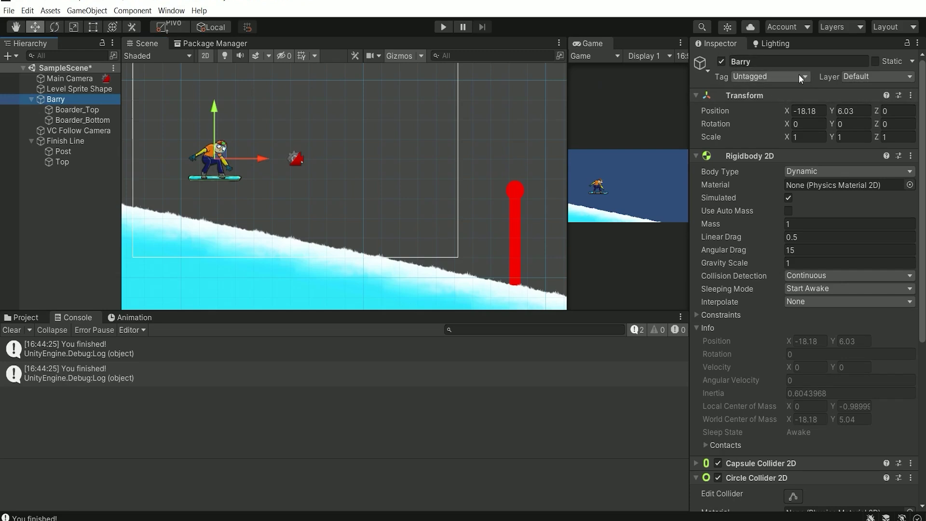
click(724, 79)
click(772, 78)
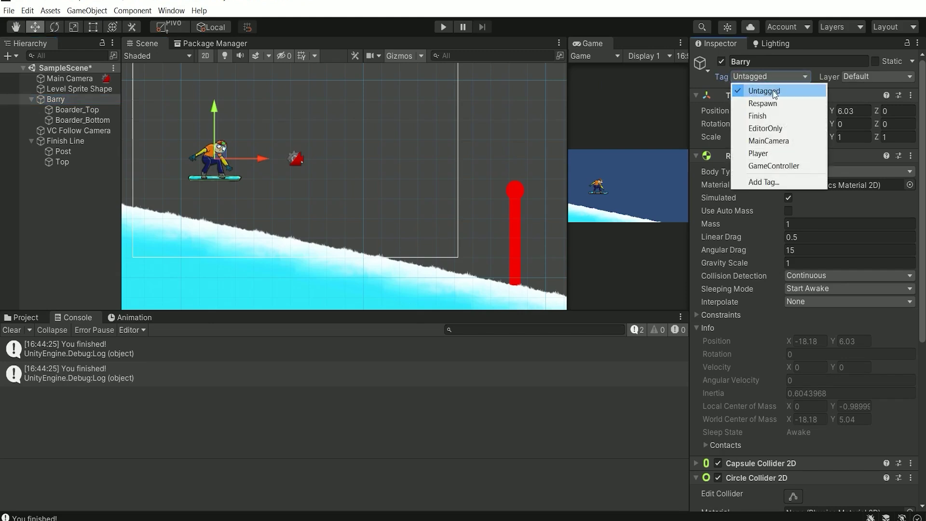
click(764, 155)
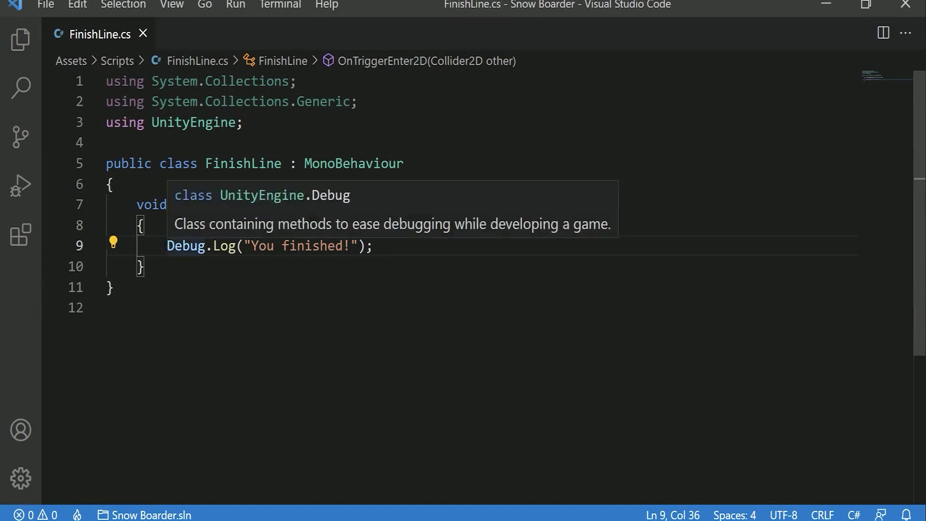
Insert the condition if(other.tag == "Player") above the Debug.Log line in OnTriggerEnter2D.
click(169, 246)
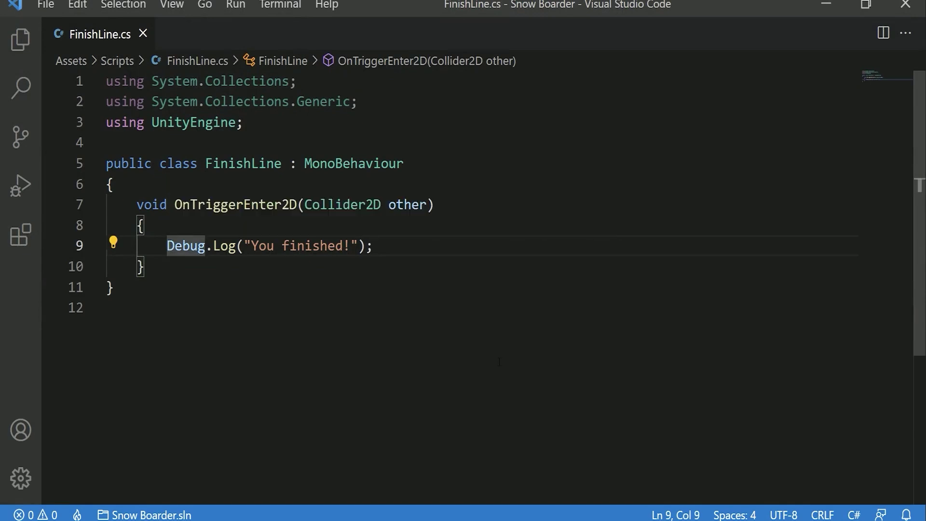
key(Return)
key(Up)
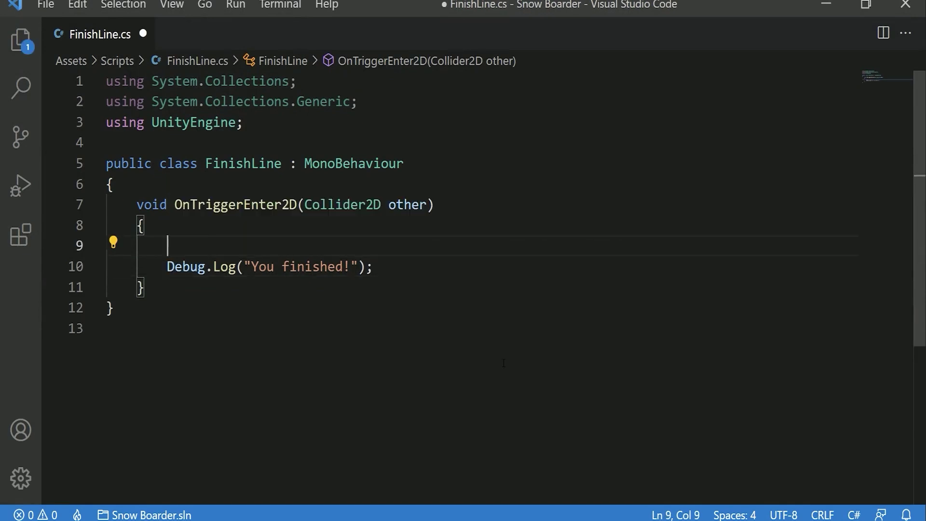
text(if()
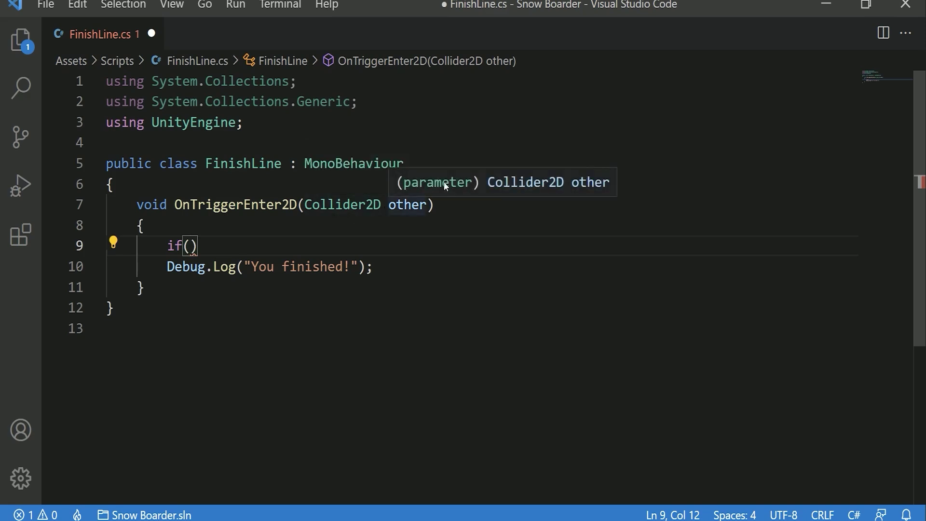
text(other)
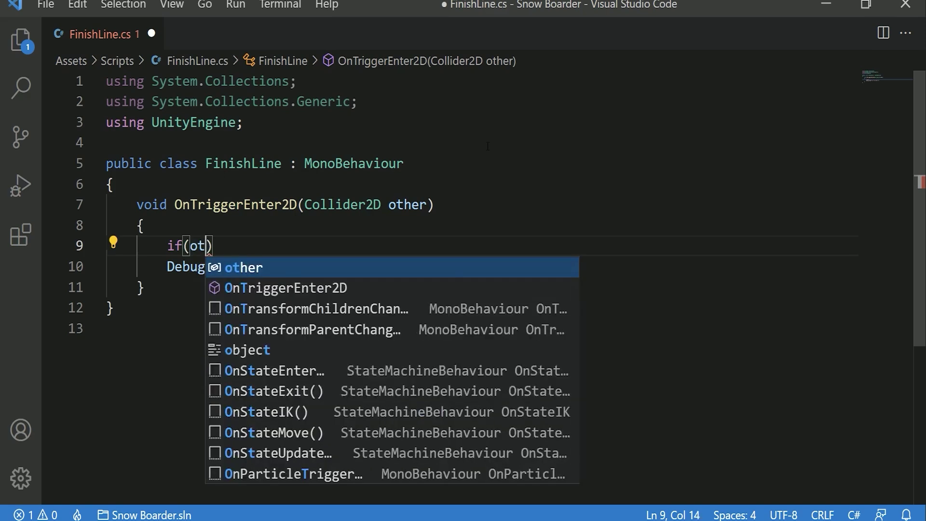
text(.)
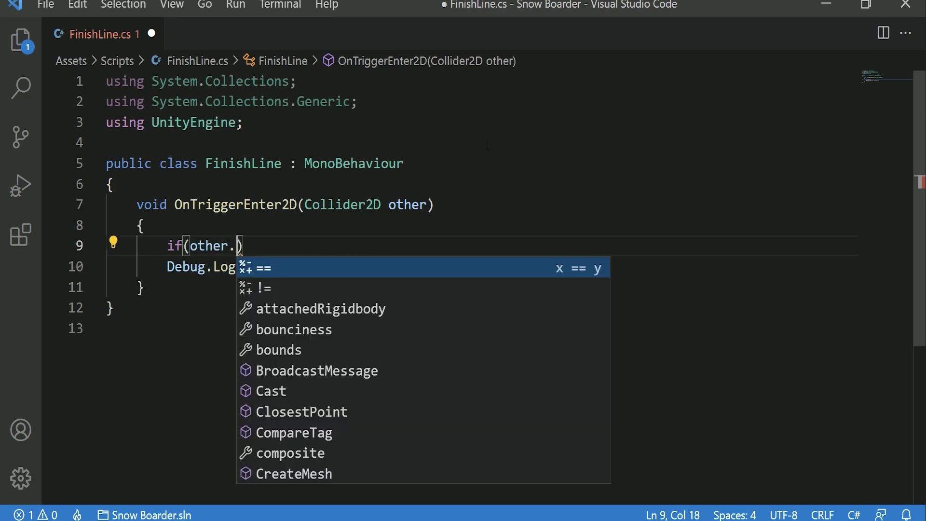
text(tag)
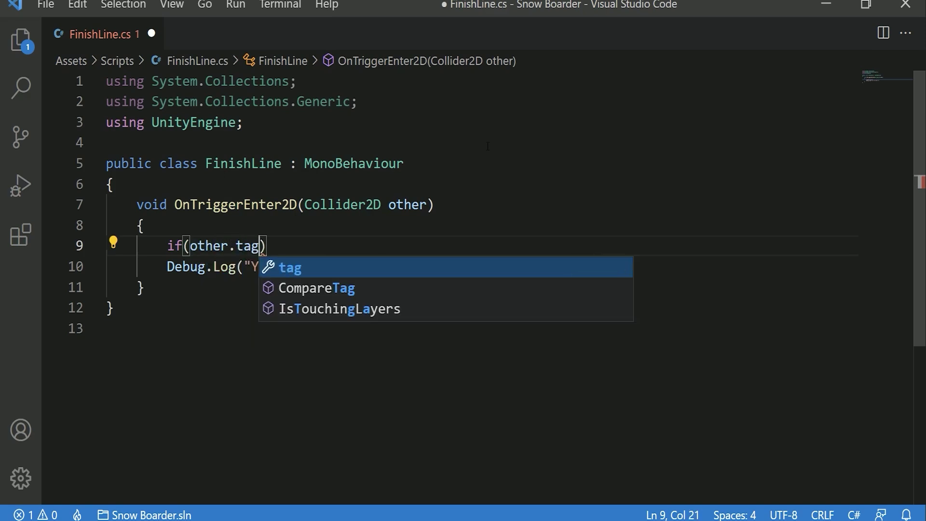
text( ==)
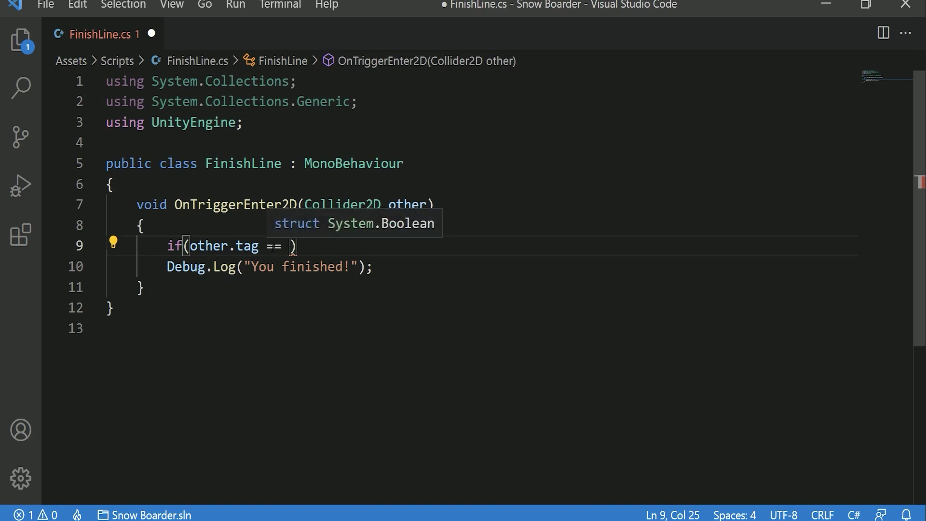
key(Left)
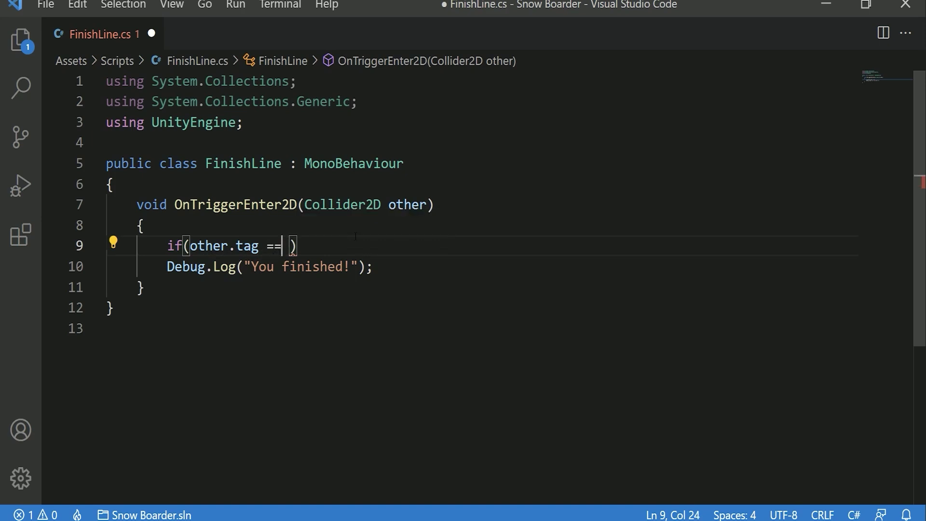
key(BackSpace)
text(= ")
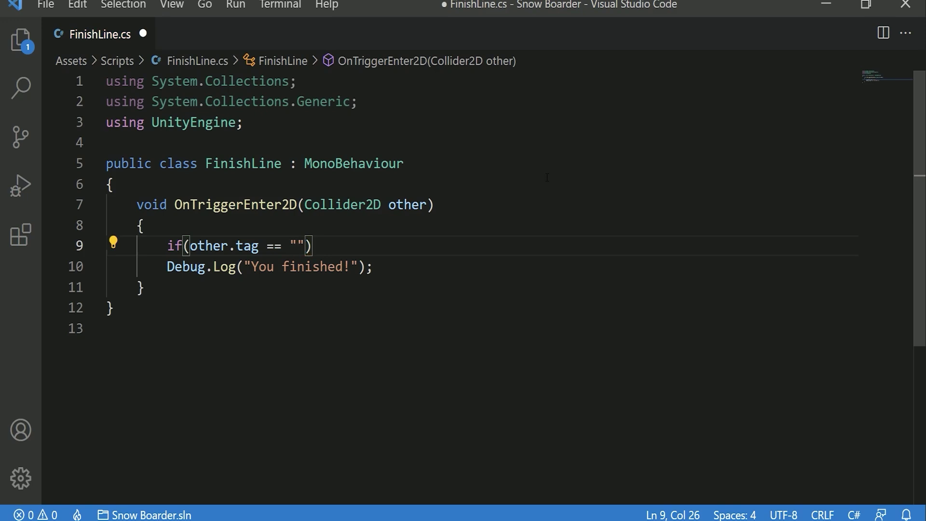
text(Player)
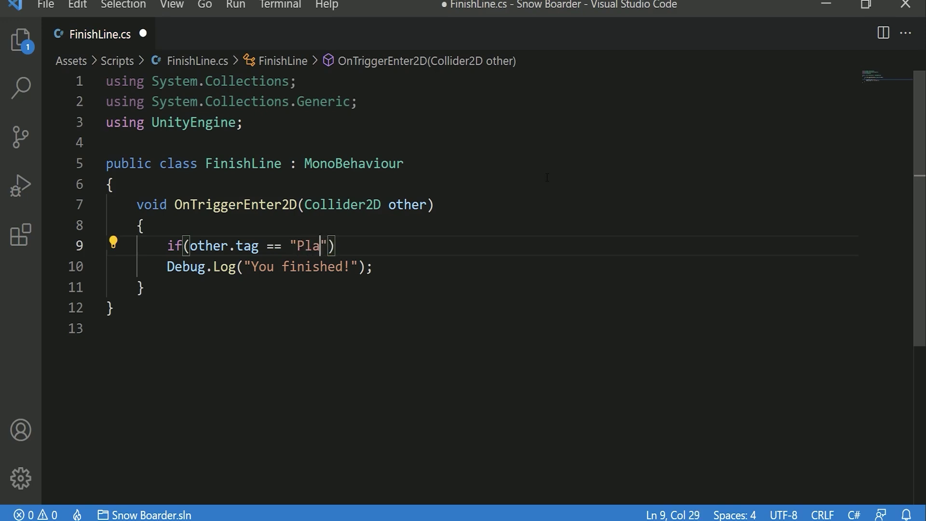
text("))
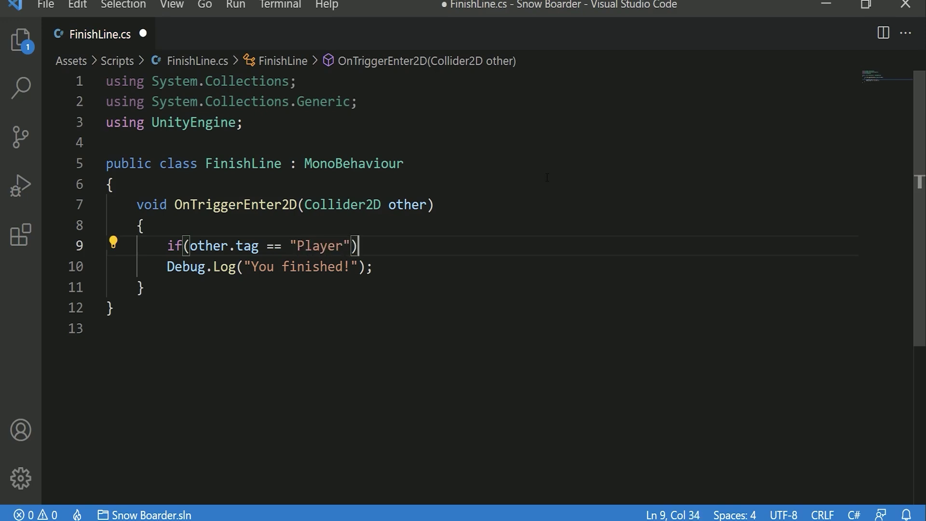
Enclose the indented Debug.Log line in braces as the body of the if statement and save the FinishLine script.
key(Return)
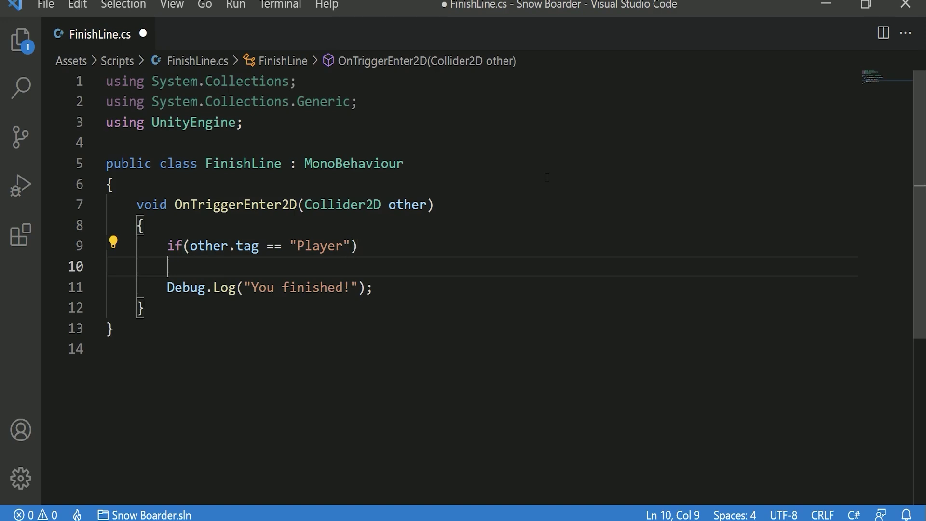
text({)
key(Delete)
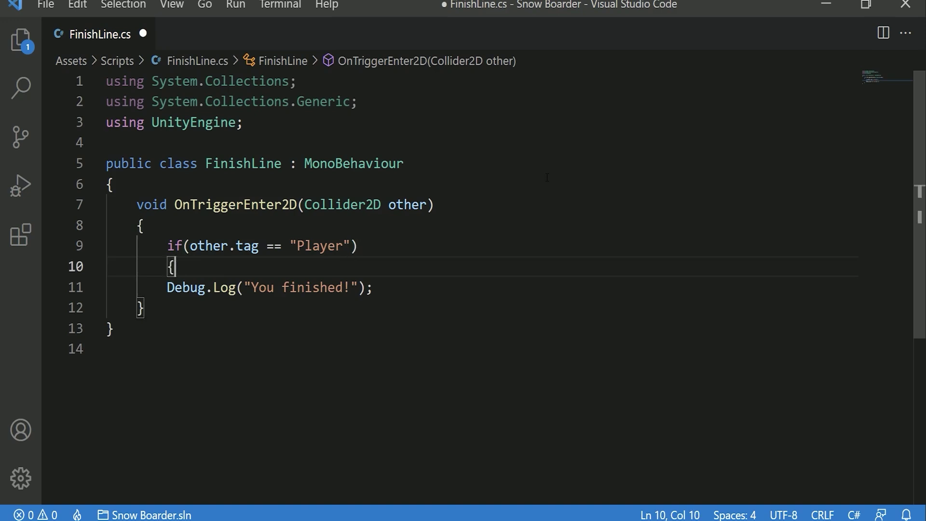
key(Down)
key(Home)
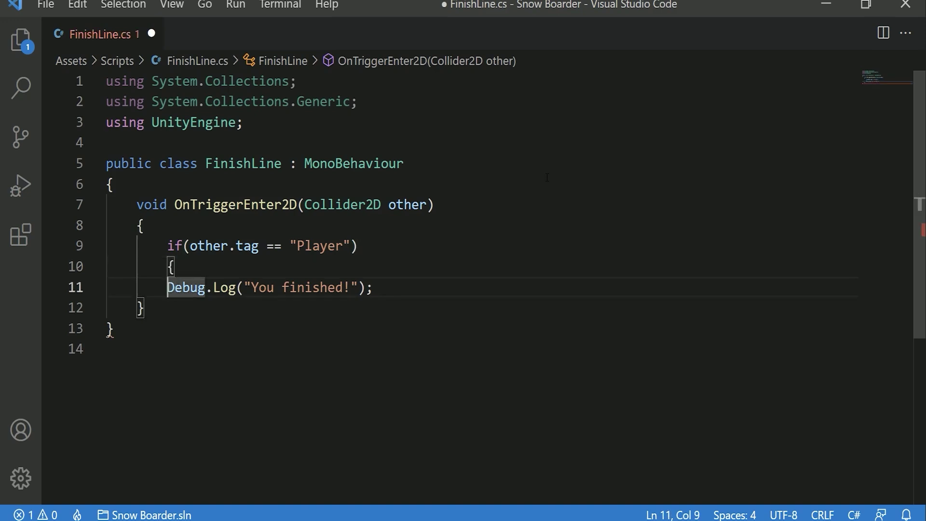
key(Tab)
key(End)
key(Return)
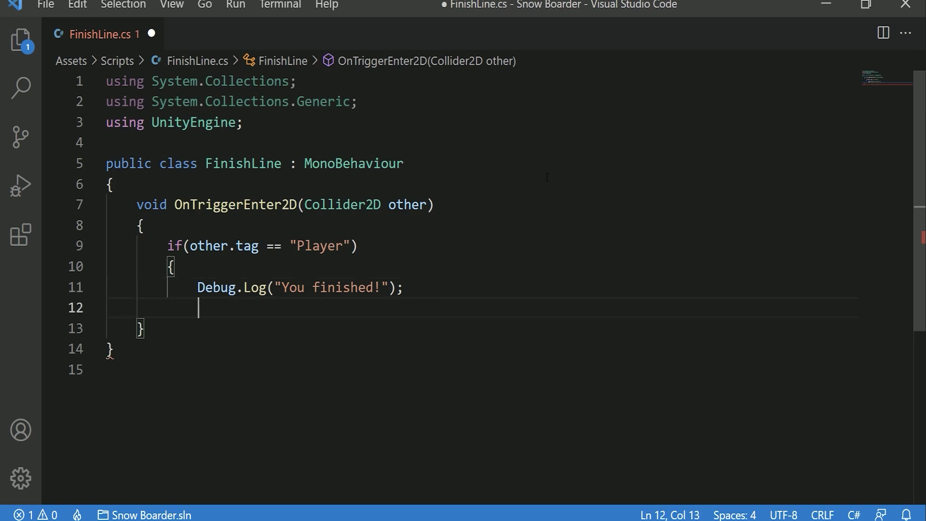
key(BackSpace)
text(})
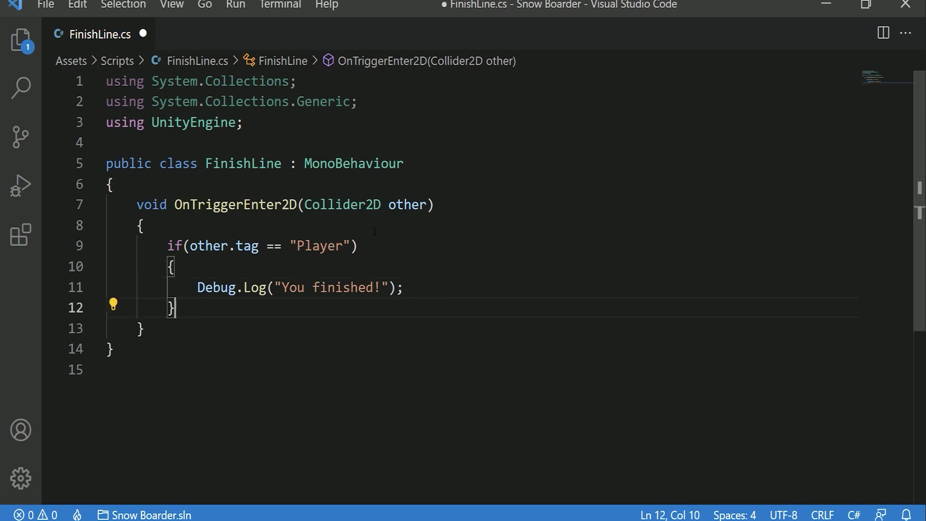
key(ctrl+s)
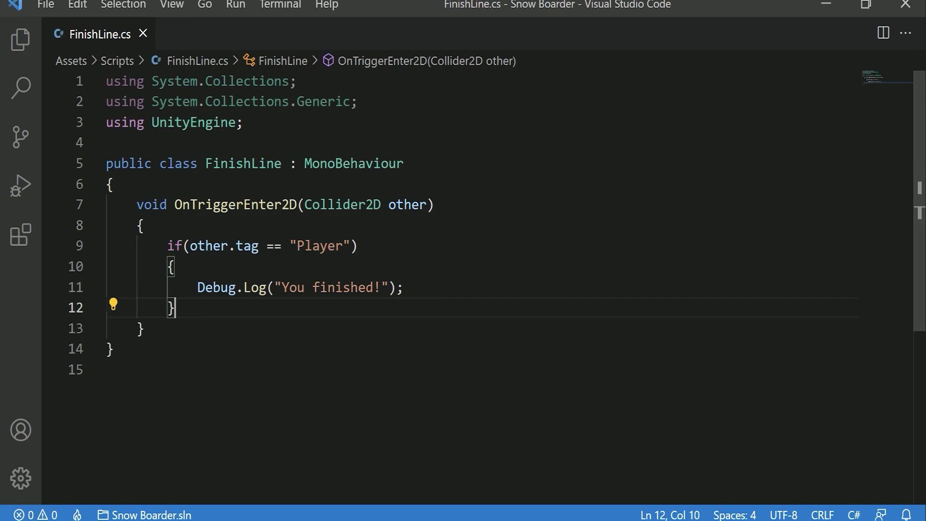
Switch to Unity, clear the Console, and play the scene to test the Player tag check before stopping it.
key(alt+Tab)
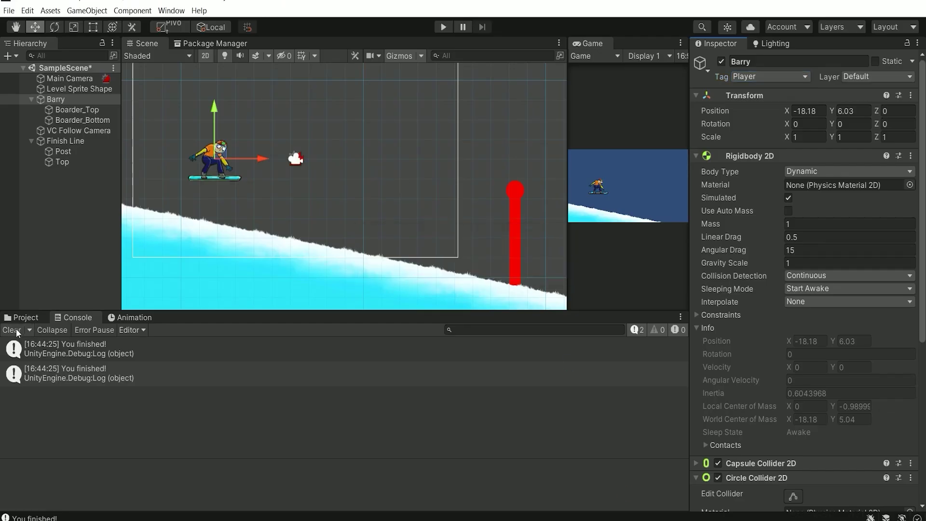
click(13, 331)
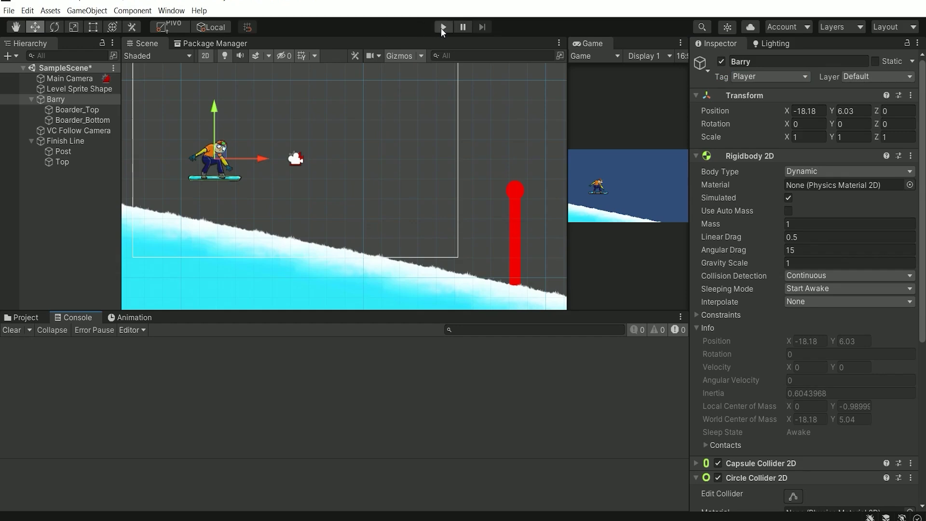
click(442, 27)
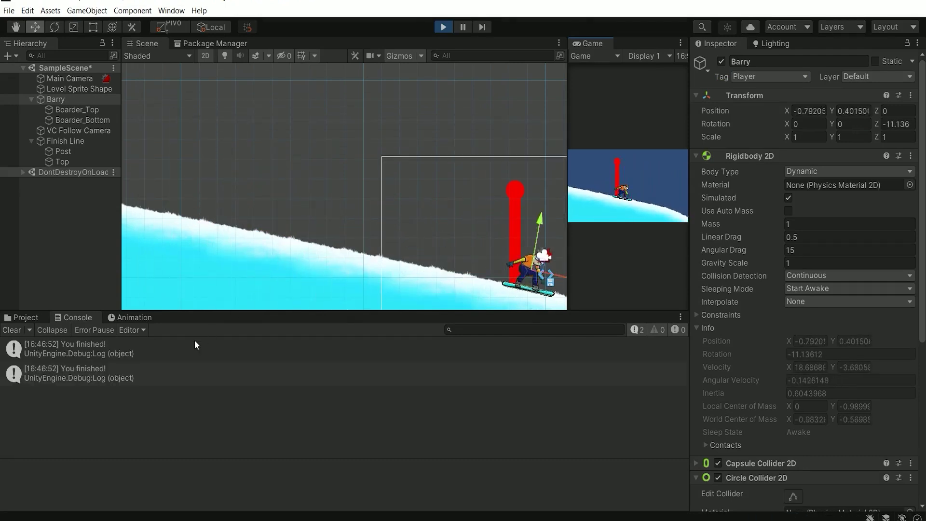
click(444, 26)
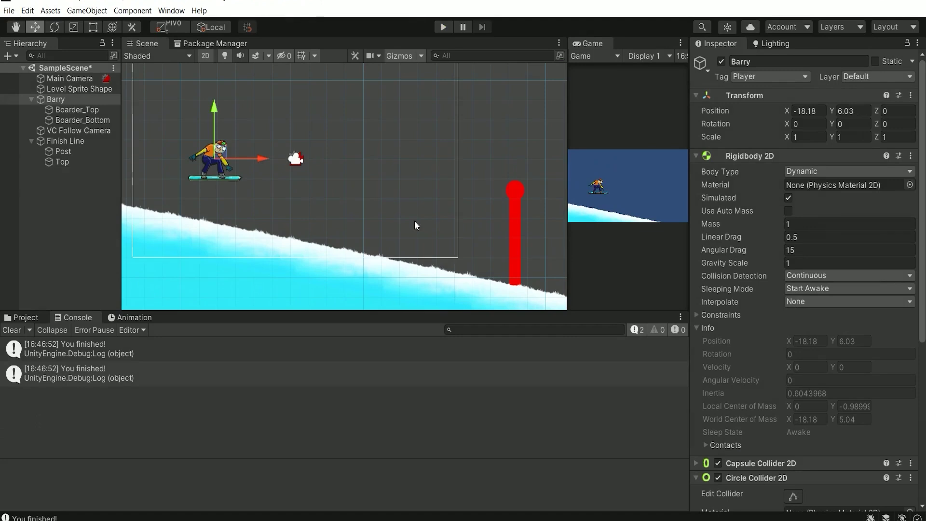
Examine Barry's head and snowboard, the snow slope beneath him, and the finish line in the scene.
scroll(355, 174, down, 3)
middle_drag(389, 182, 353, 191)
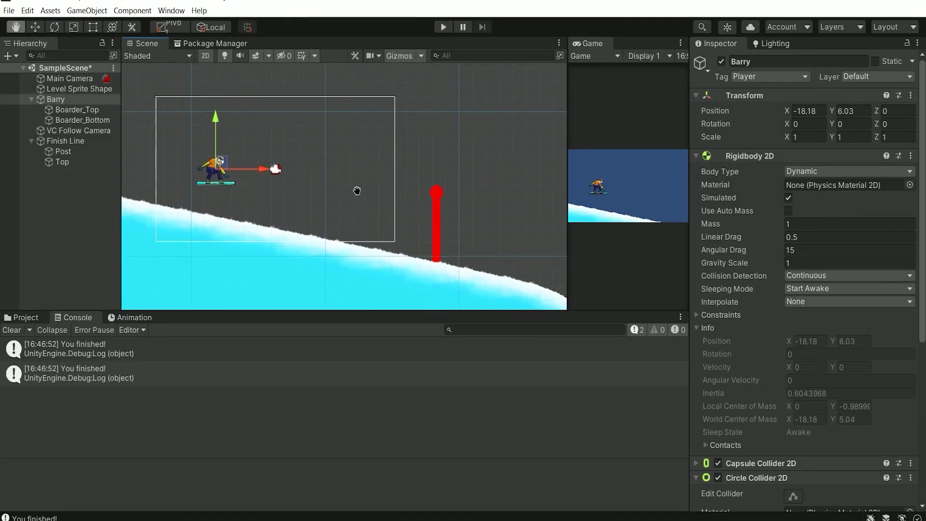
scroll(378, 194, down, 1)
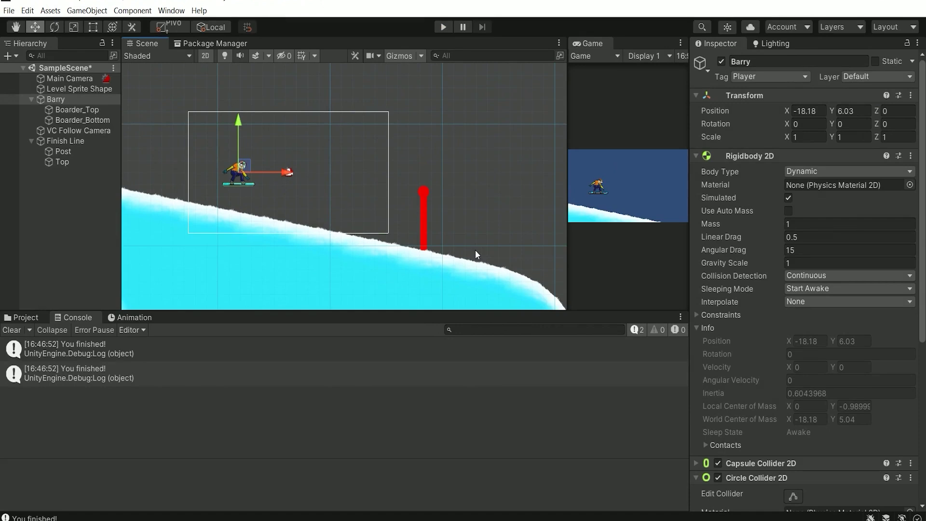
scroll(339, 186, down, 3)
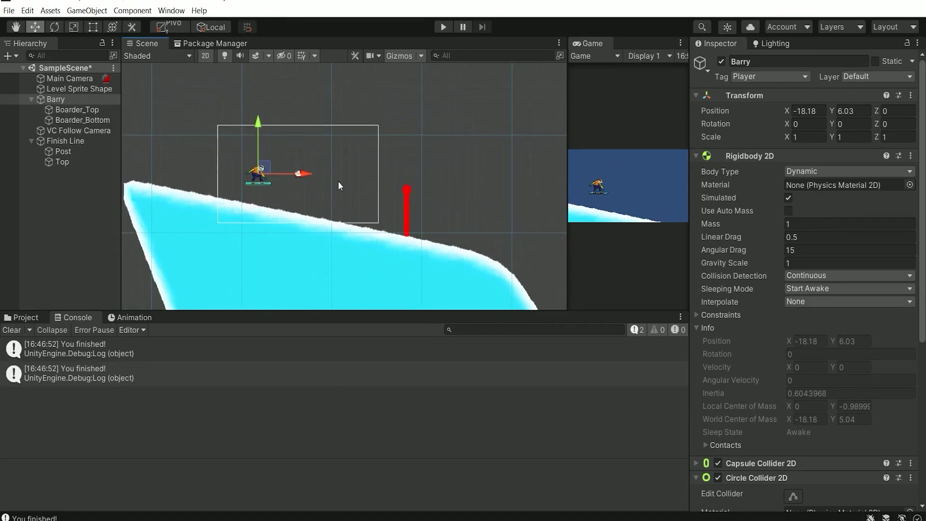
scroll(339, 186, up, 2)
scroll(217, 180, up, 5)
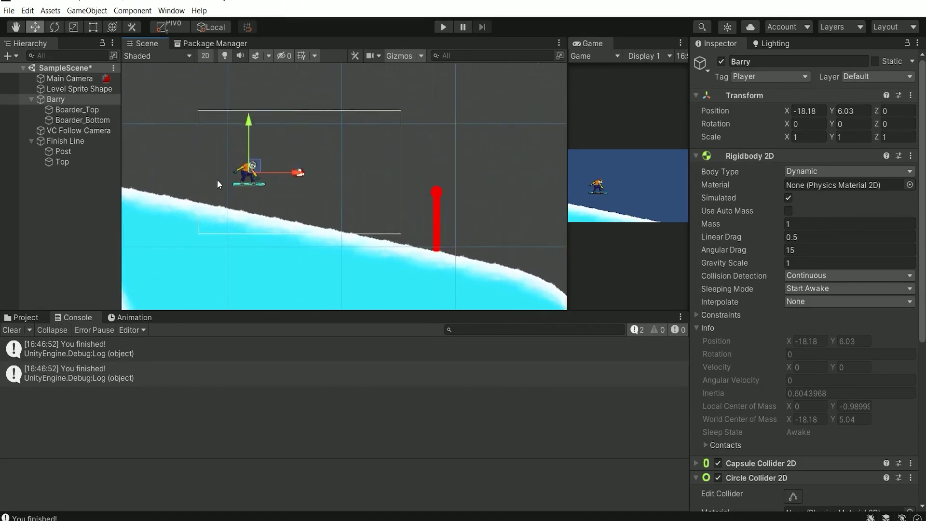
scroll(217, 182, up, 3)
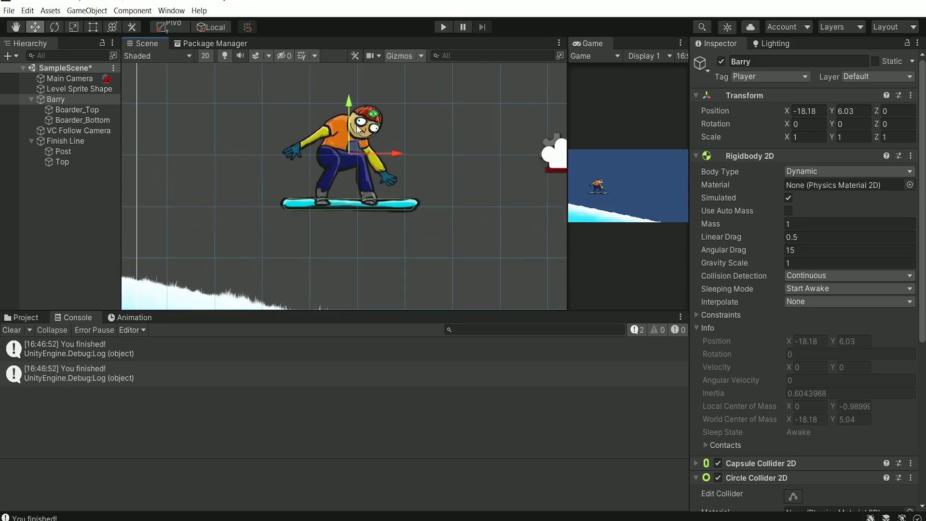
scroll(337, 264, down, 2)
scroll(336, 263, down, 2)
scroll(329, 192, up, 2)
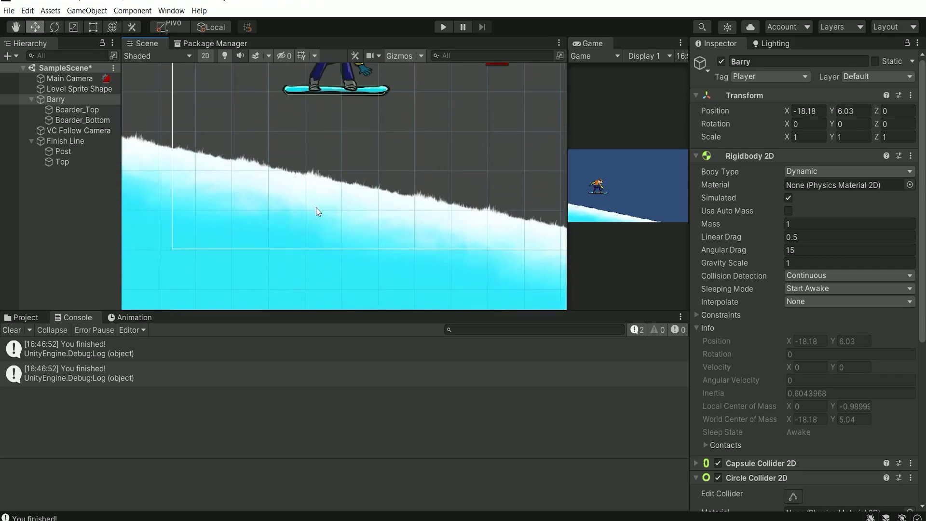
scroll(369, 231, down, 2)
scroll(402, 249, down, 2)
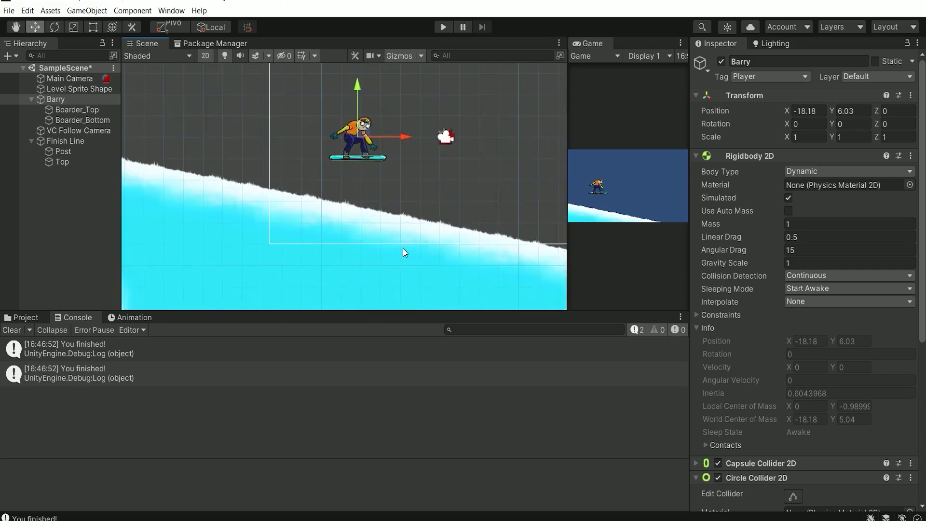
middle_drag(404, 248, 248, 207)
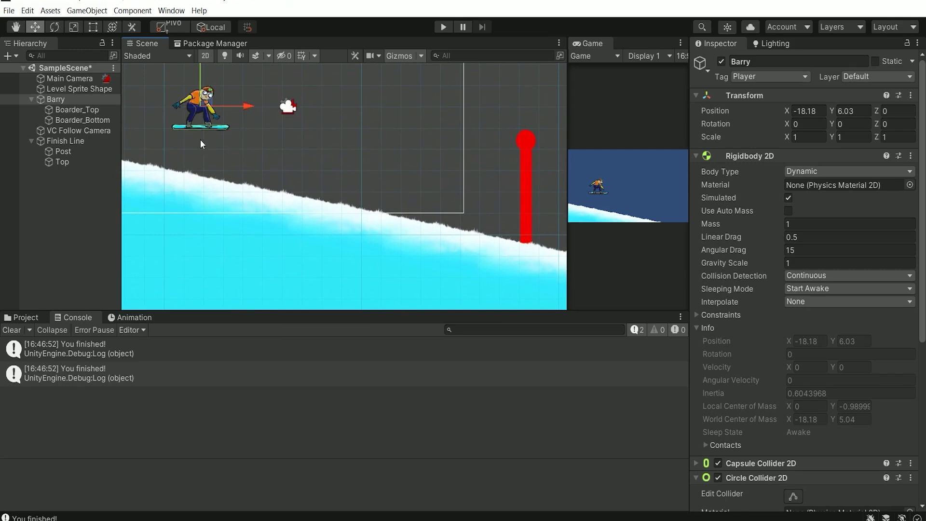
middle_drag(270, 172, 324, 198)
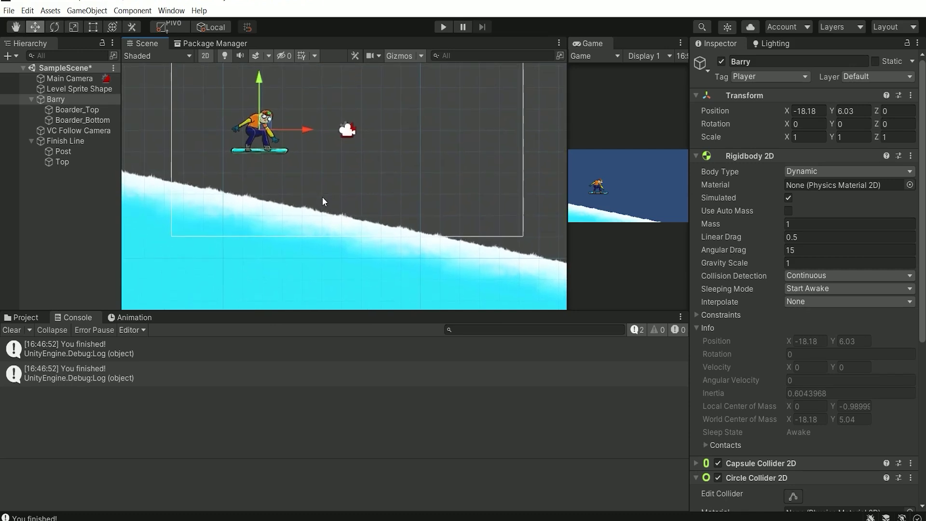
scroll(323, 198, down, 1)
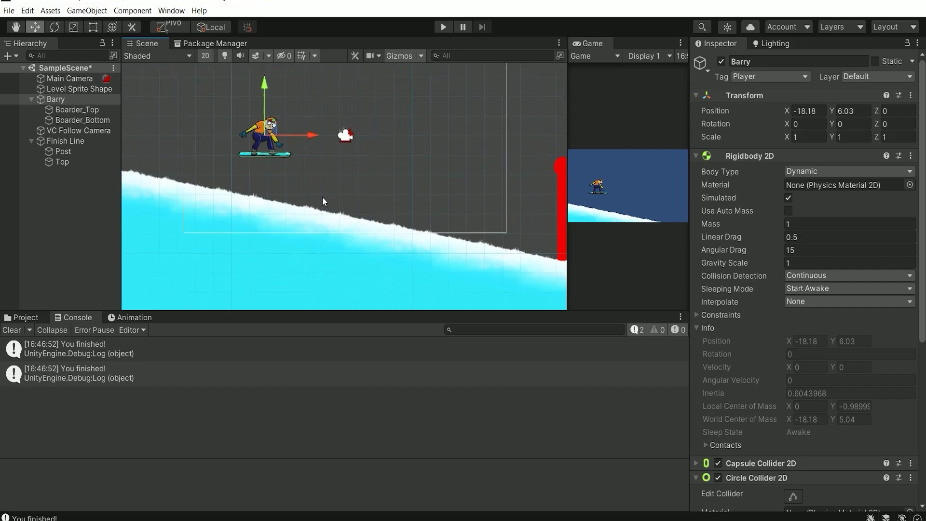
middle_drag(340, 170, 340, 197)
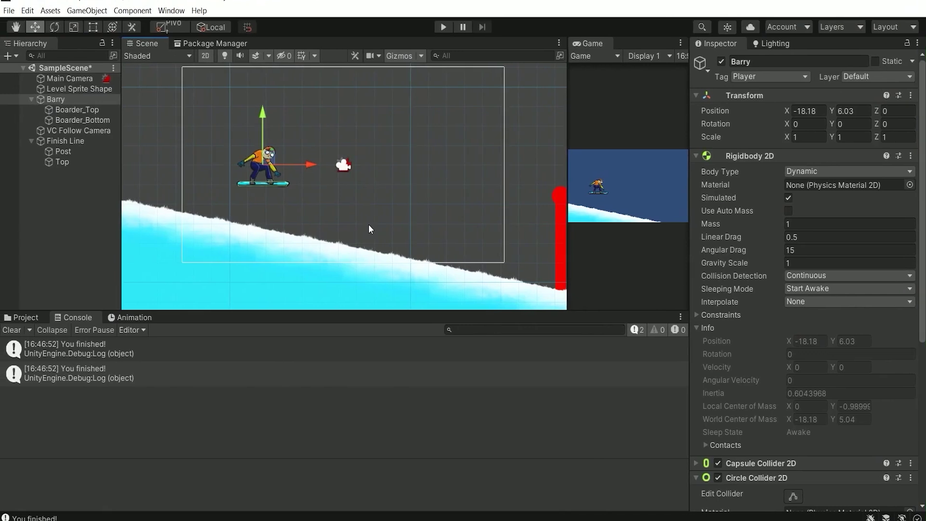
Open the CrashDetector script from the project's Scripts folder in Visual Studio Code and delete its default Start and Update methods.
click(21, 319)
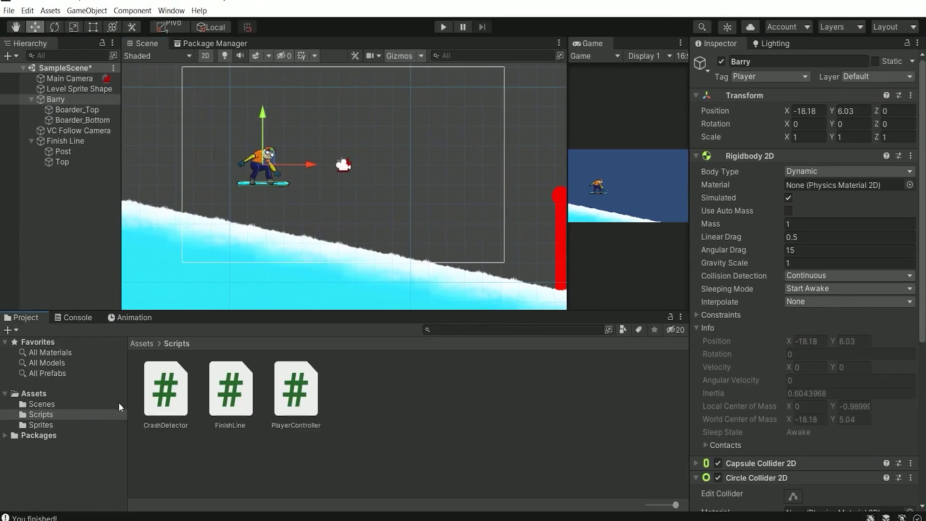
double_click(160, 390)
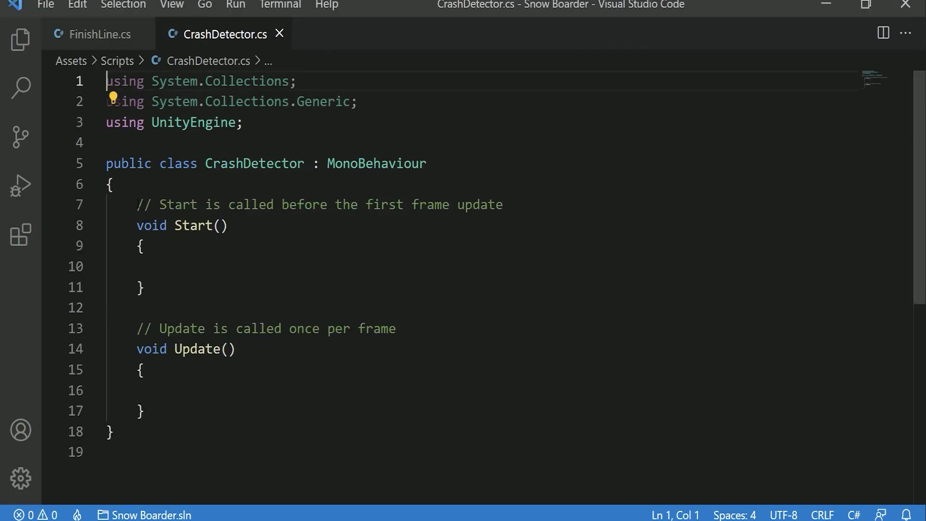
drag(136, 205, 221, 406)
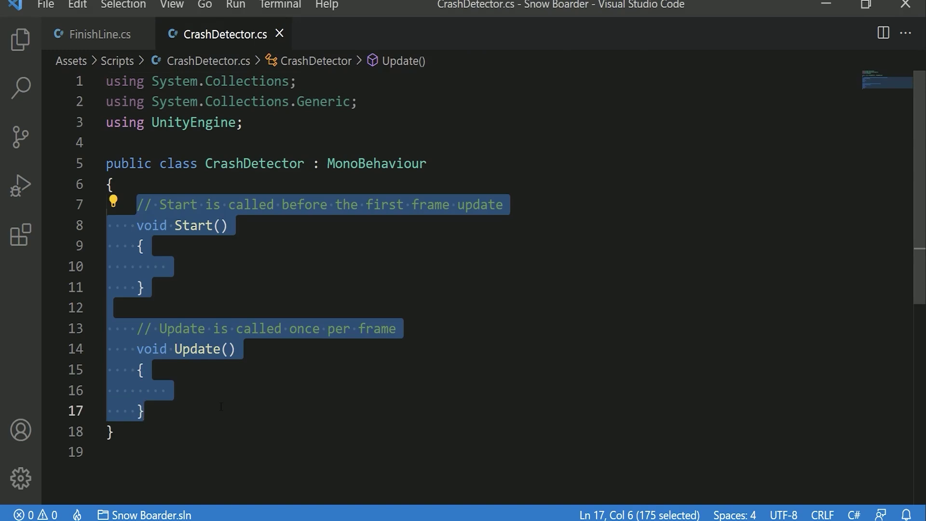
key(BackSpace)
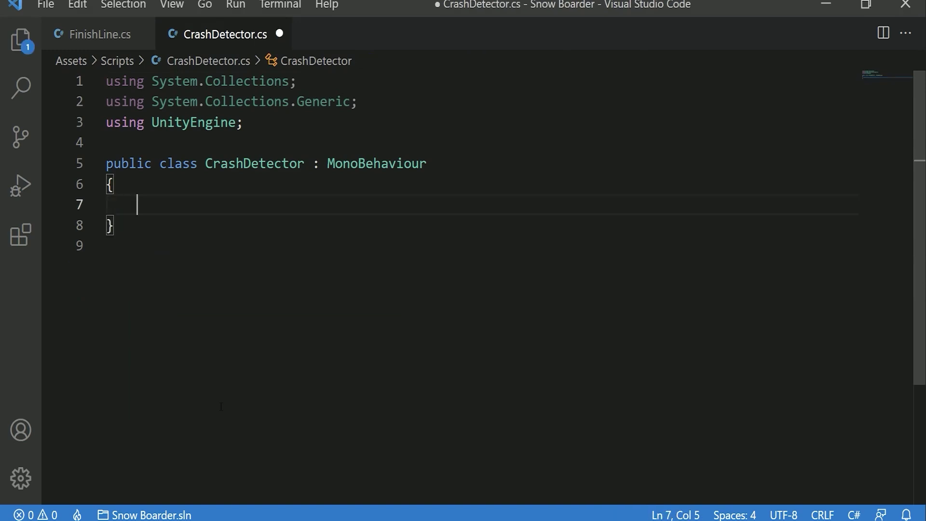
Add an OnTriggerEnter2D(Collider2D other) method to the CrashDetector class, without the private modifier.
text(On)
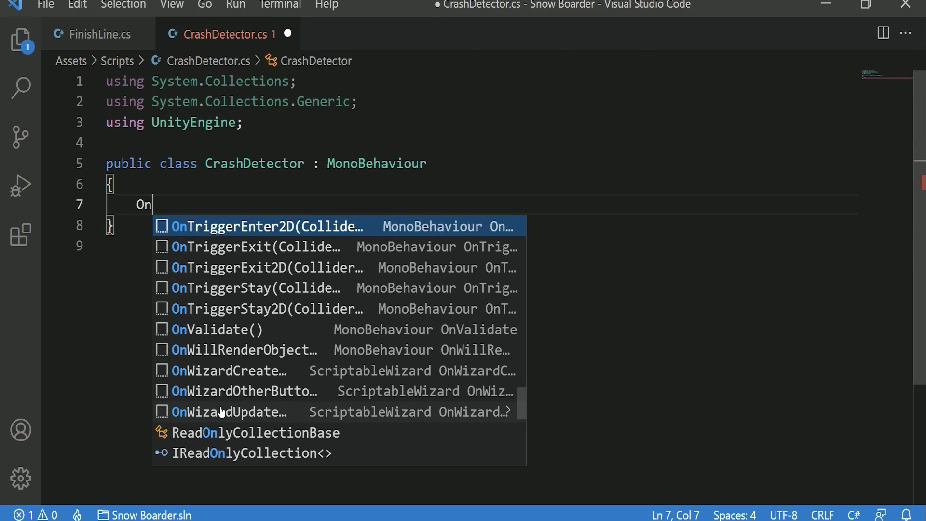
key(Return)
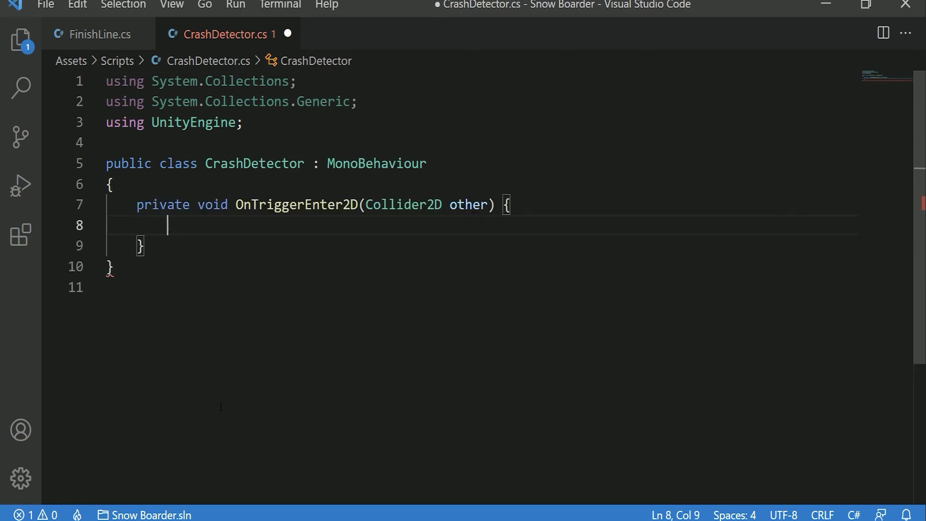
key(Up)
key(Home)
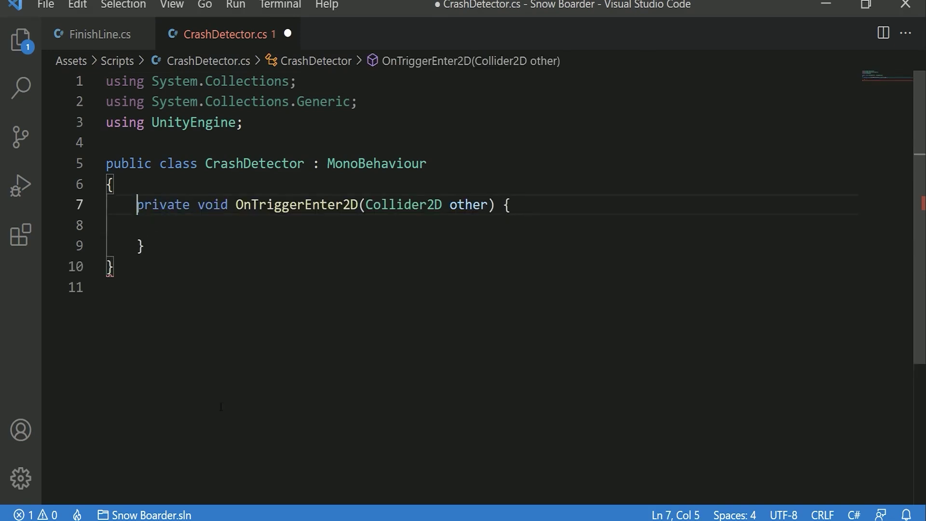
key(ctrl+shift+Right)
key(BackSpace)
key(Delete)
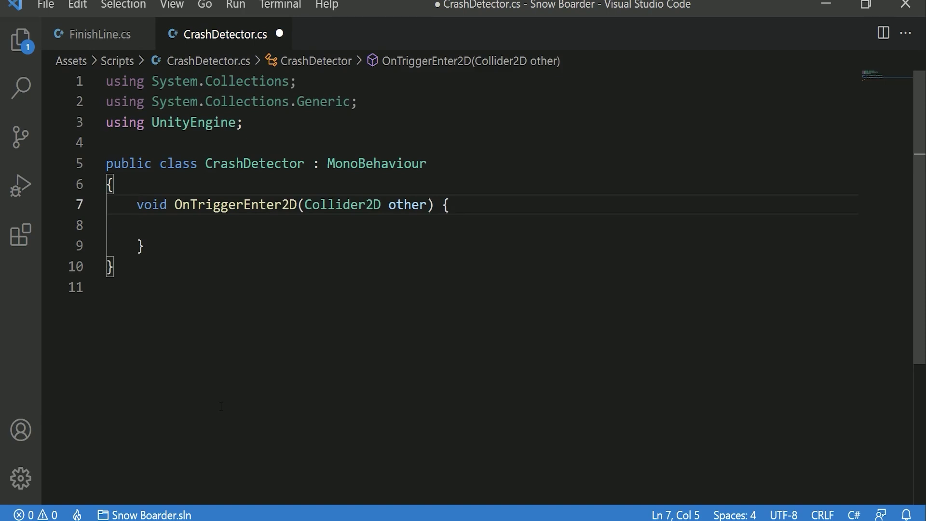
Put the opening brace of OnTriggerEnter2D on its own line and place the cursor inside the method body.
key(End)
key(Left)
key(Return)
key(Down)
key(End)
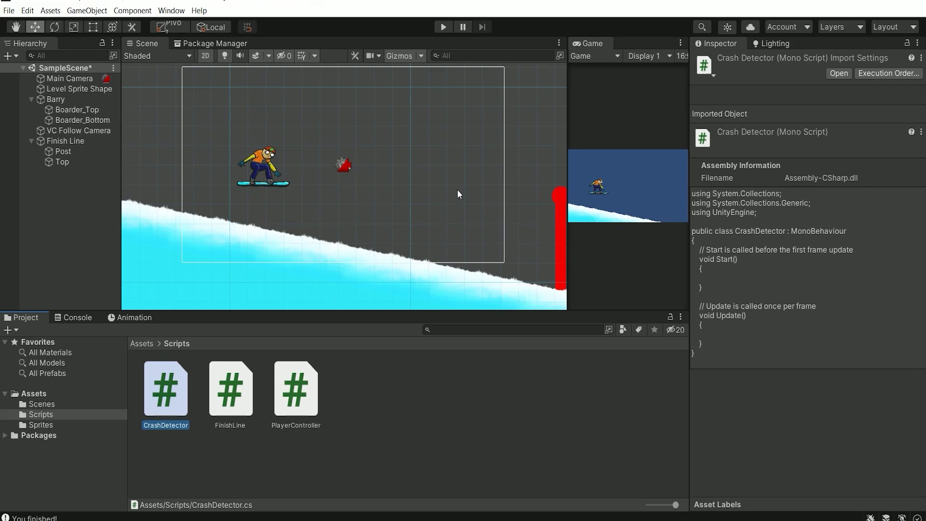
Switch to Unity and attach the CrashDetector script to Barry as a component.
middle_drag(491, 173, 453, 163)
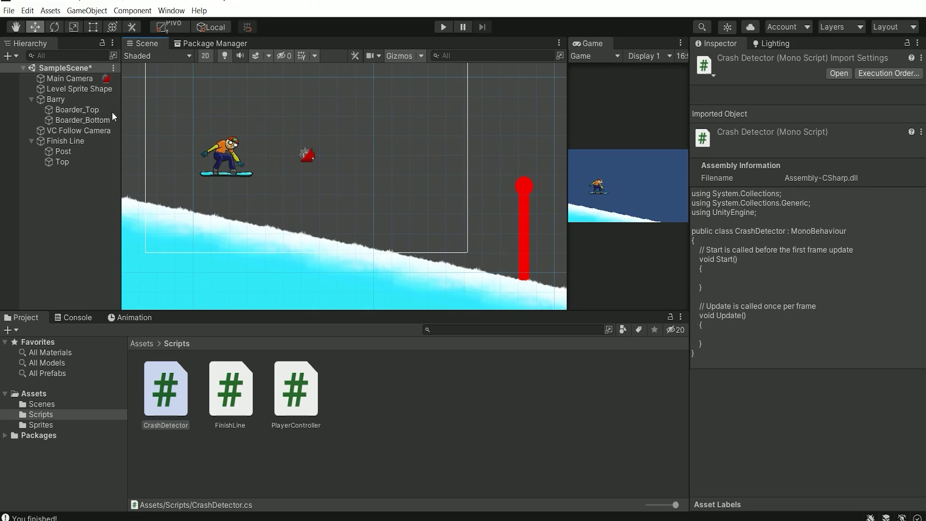
click(53, 99)
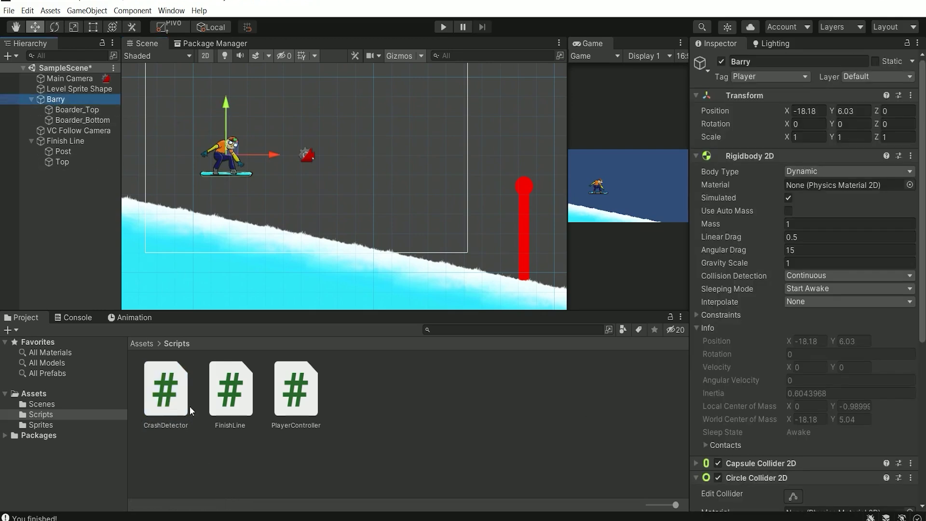
scroll(772, 366, down, 5)
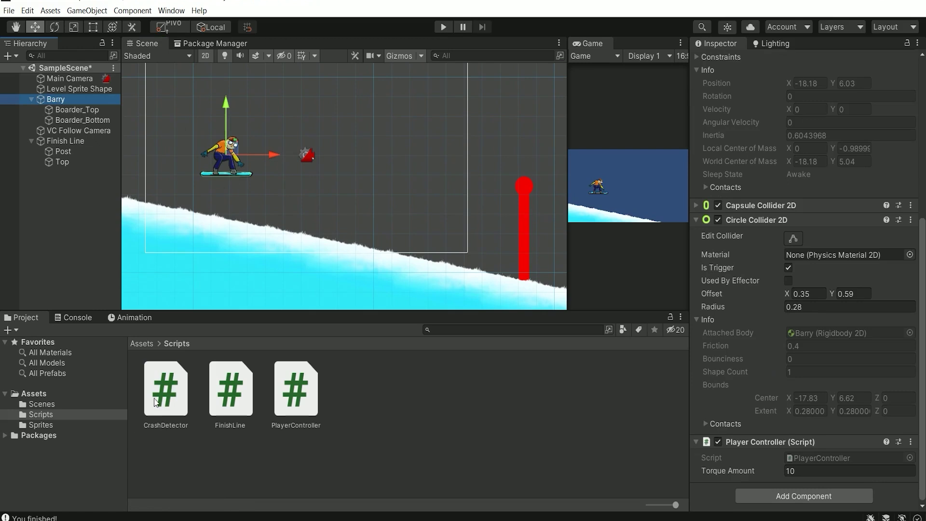
drag(155, 402, 746, 481)
scroll(747, 447, down, 2)
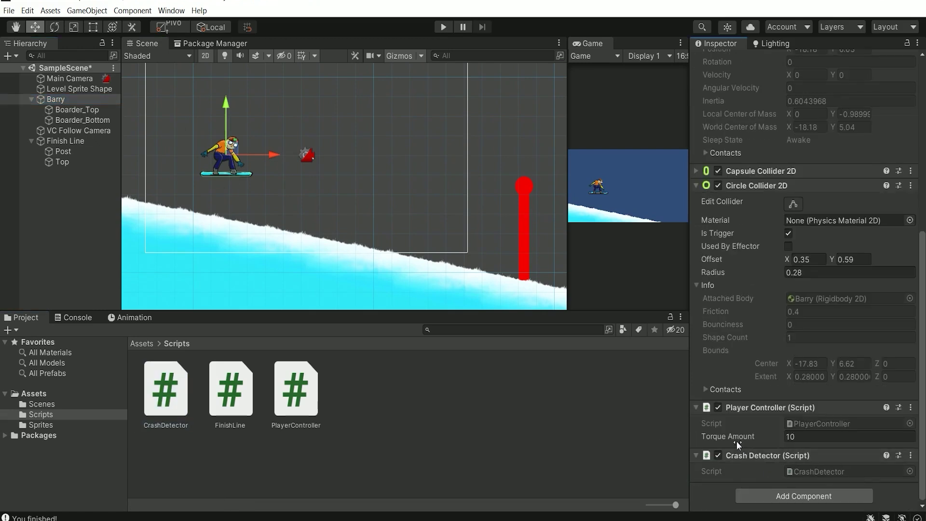
Collapse Barry's Circle Collider 2D and Rigidbody 2D component details.
click(696, 188)
scroll(702, 212, up, 5)
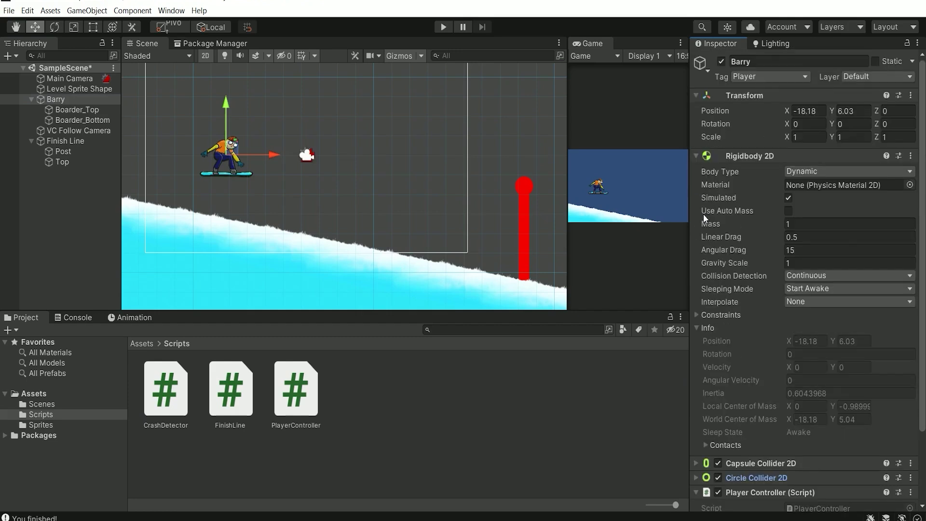
click(697, 156)
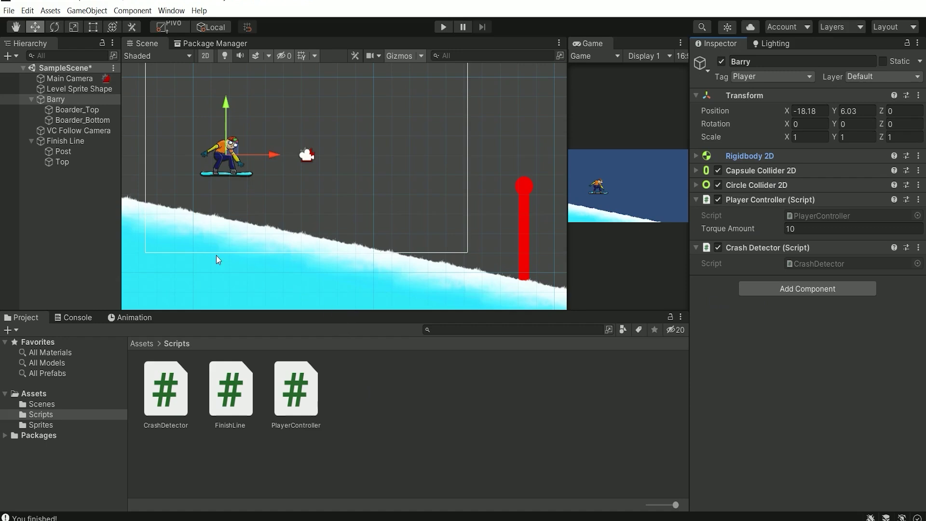
Select the snow slope's Level Sprite Shape and create a new project tag named Ground.
scroll(218, 254, down, 2)
key(w)
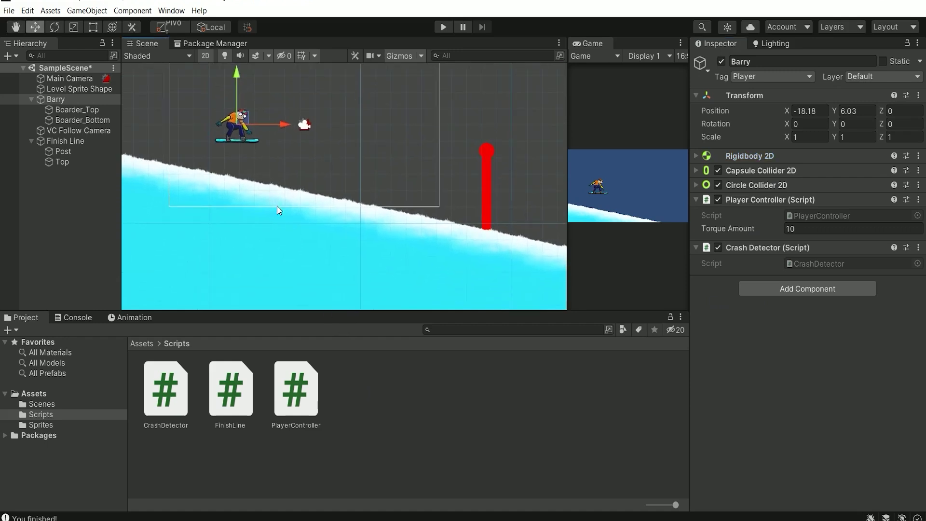
click(348, 223)
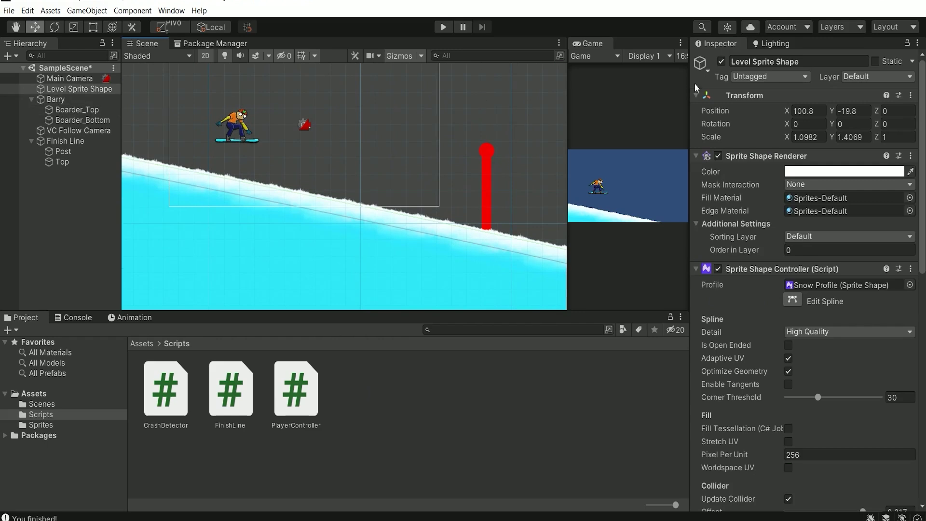
click(781, 78)
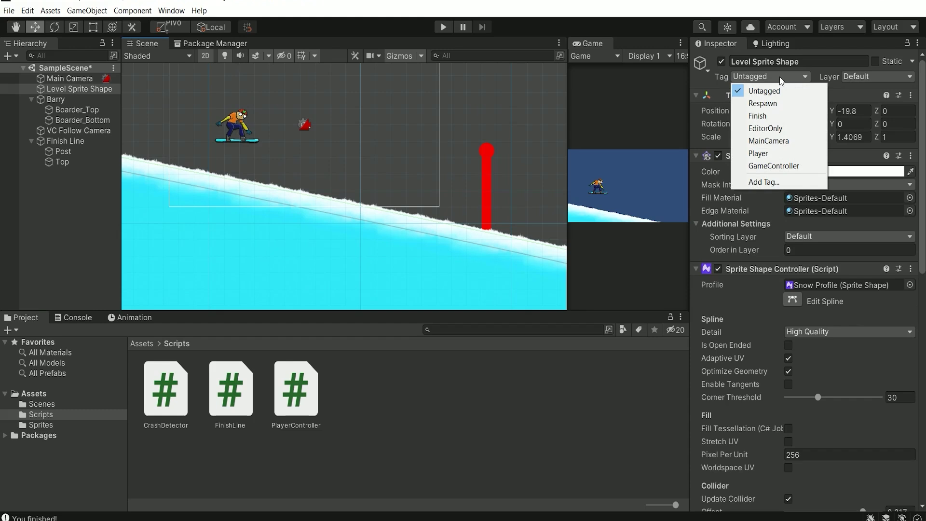
click(773, 182)
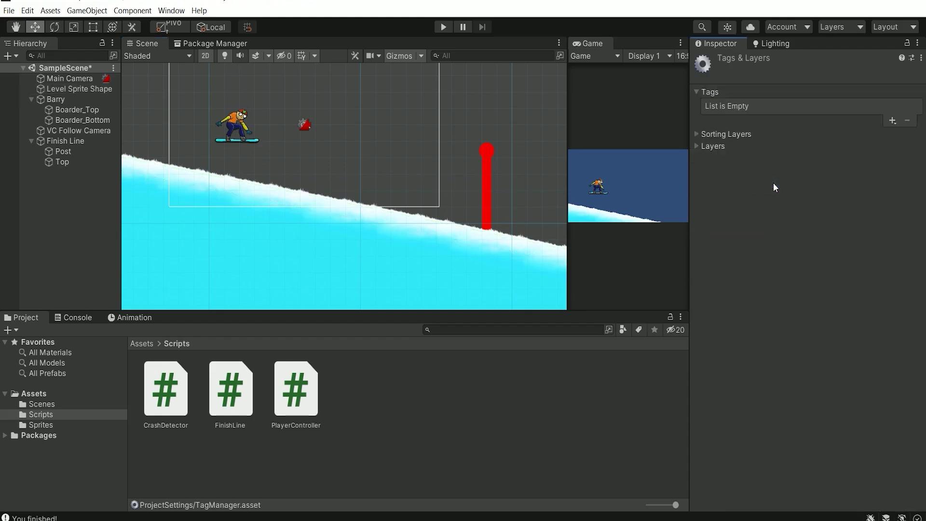
click(892, 120)
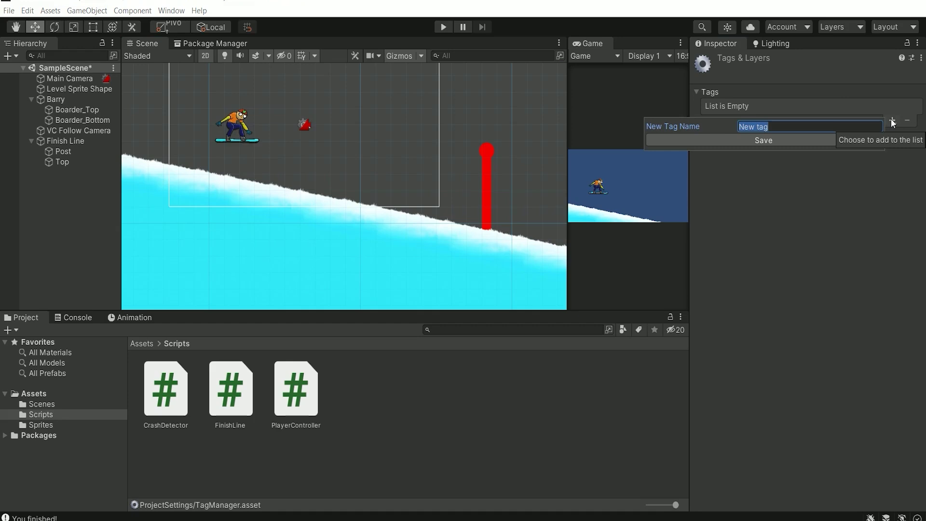
text(Ground)
click(775, 144)
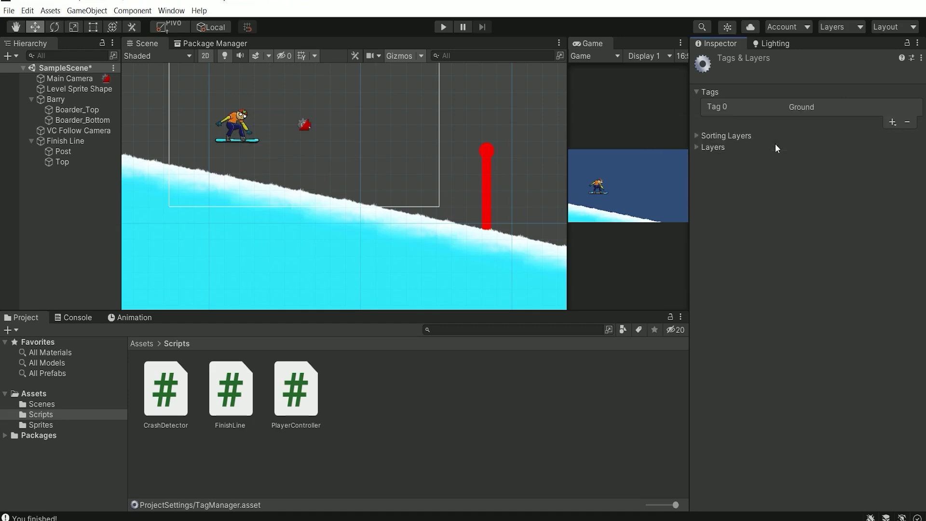
Assign the Ground tag to the Level Sprite Shape.
click(353, 259)
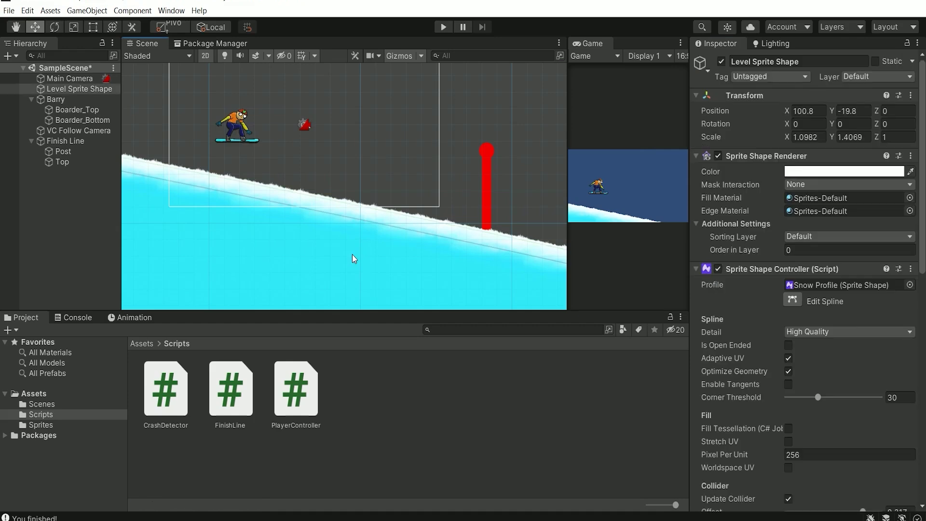
click(769, 77)
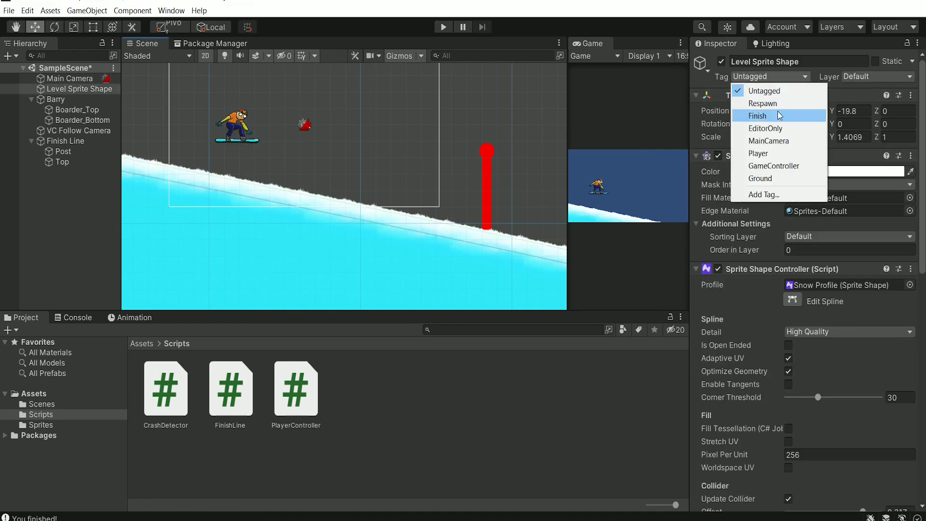
click(766, 179)
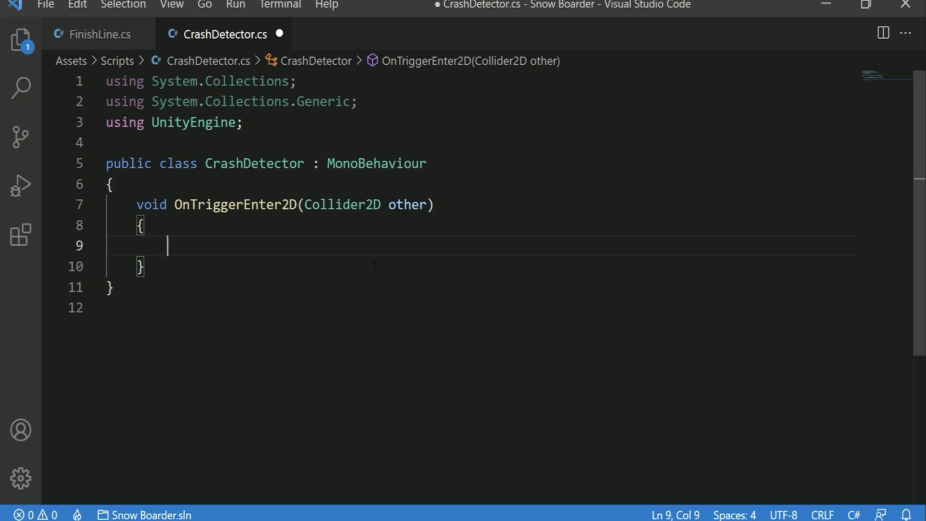
Switch to Visual Studio Code and write the condition if(other.tag == "Ground") inside OnTriggerEnter2D.
text(if)
text((other.ta)
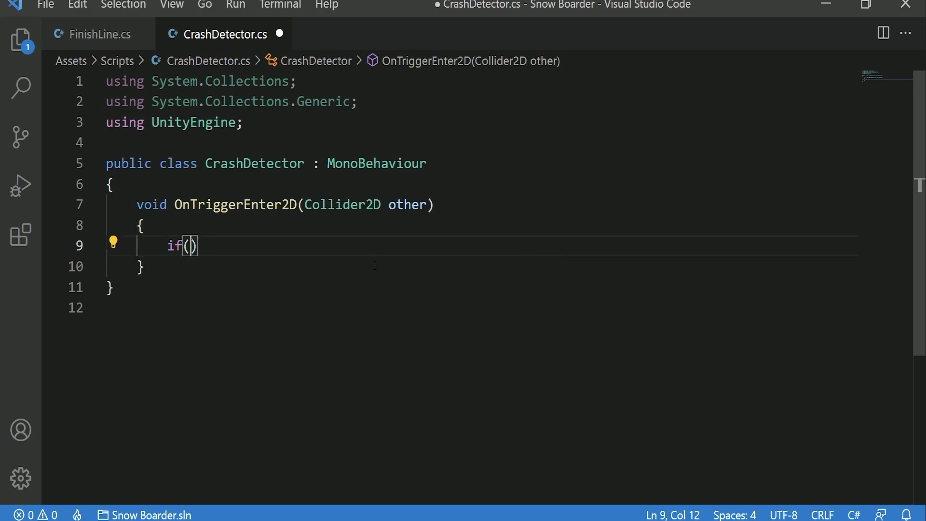
text(g ==)
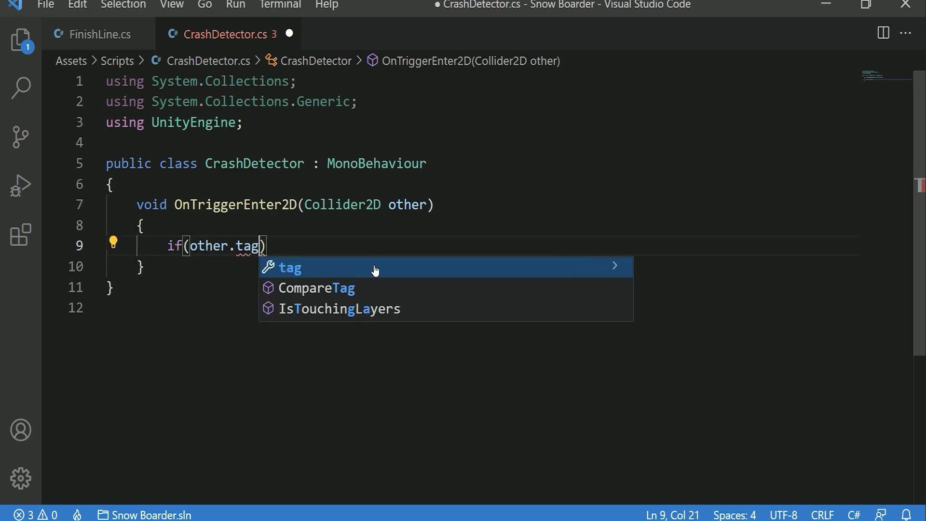
text( "G)
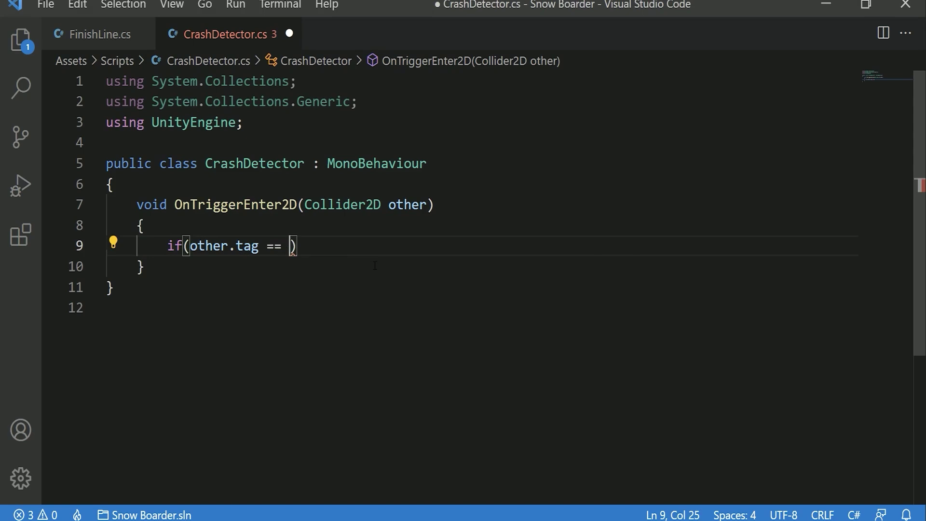
text(round"))
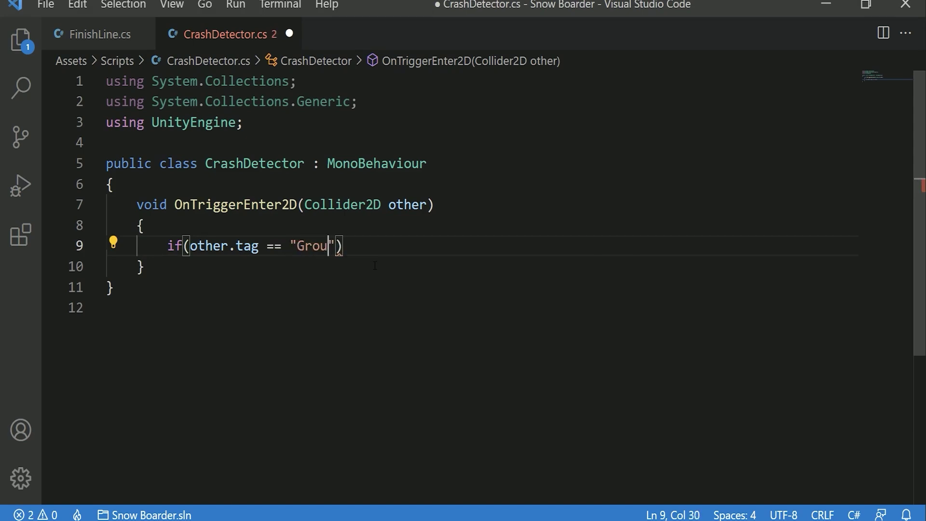
key(Return)
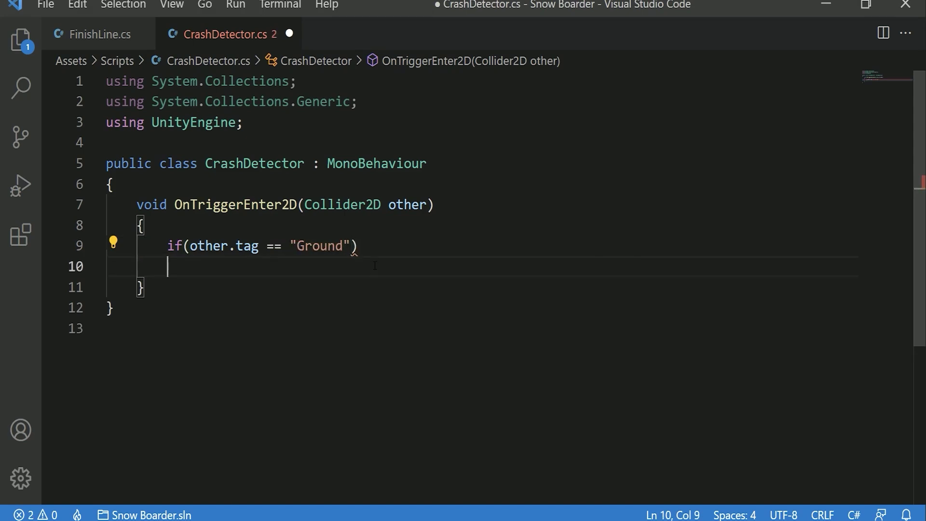
Add a block under the Ground condition that calls Debug.Log("Ouch, hit my head");.
text({)
key(Return)
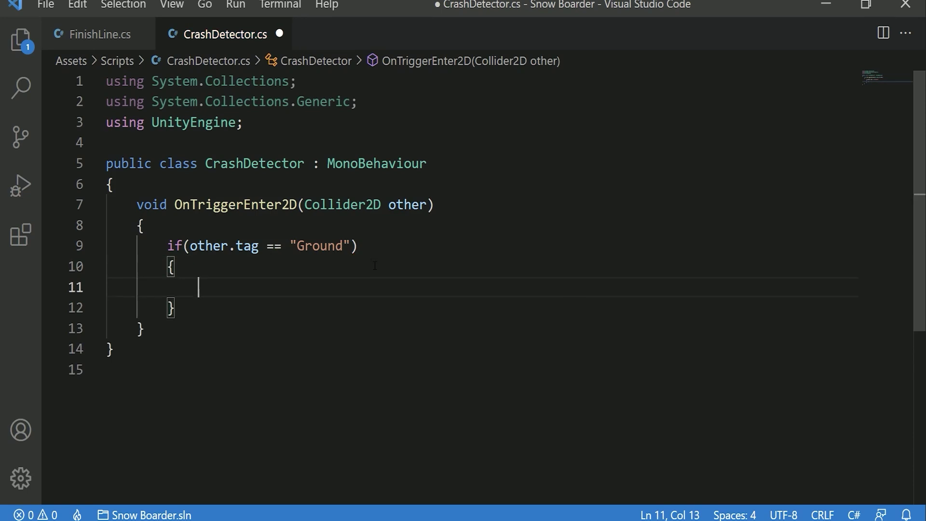
text(Deb)
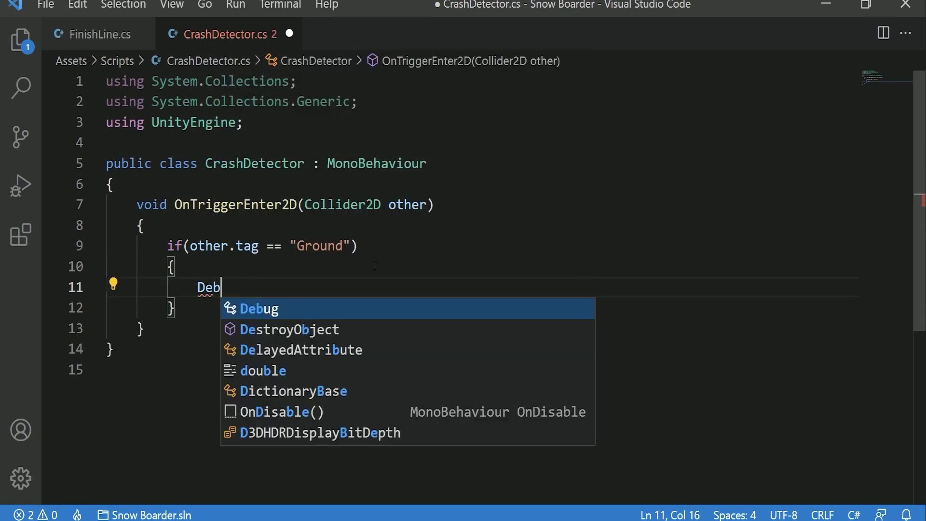
text(ug.Lo)
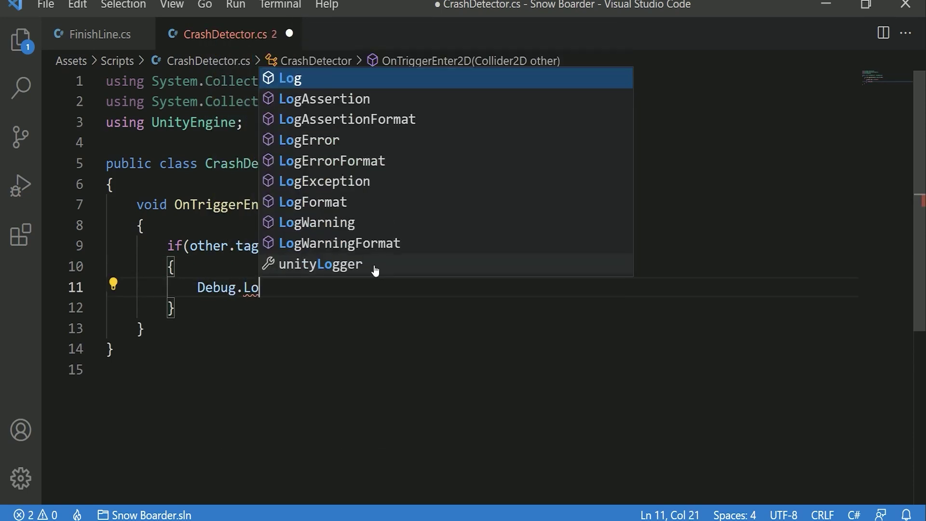
text(g("Ouch)
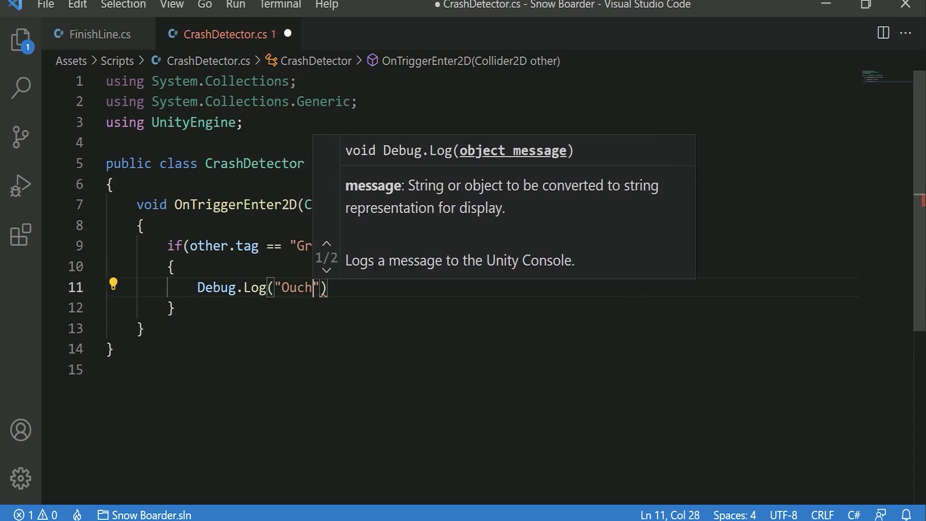
text(, hit my )
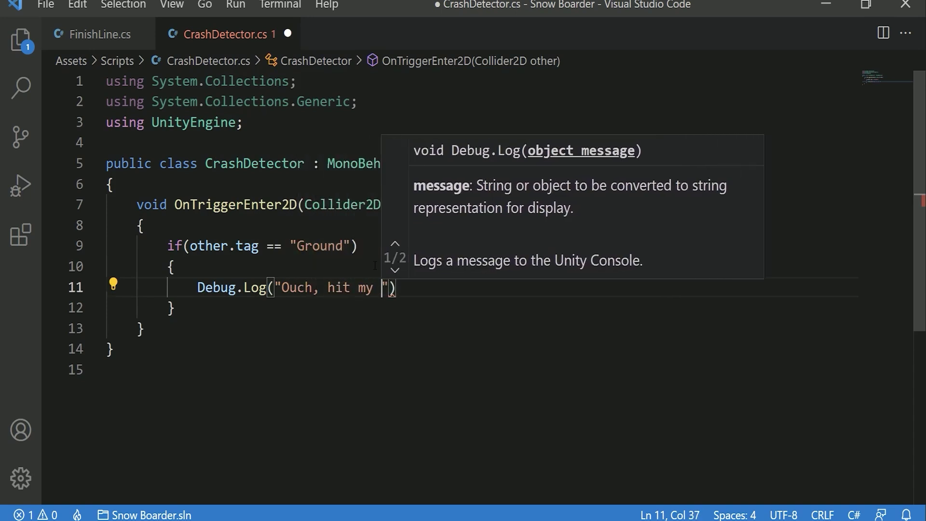
text(head"))
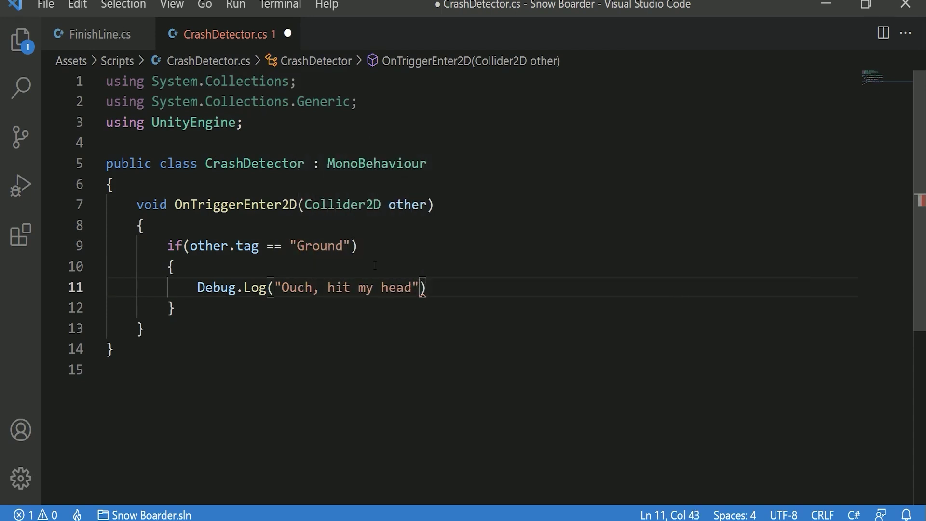
text(;)
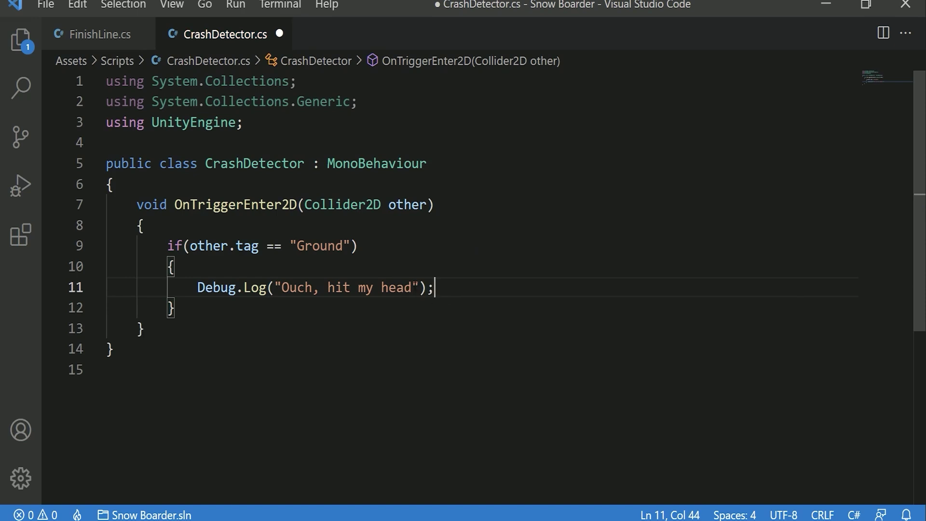
Review the logged message text and save the CrashDetector script.
drag(411, 287, 283, 286)
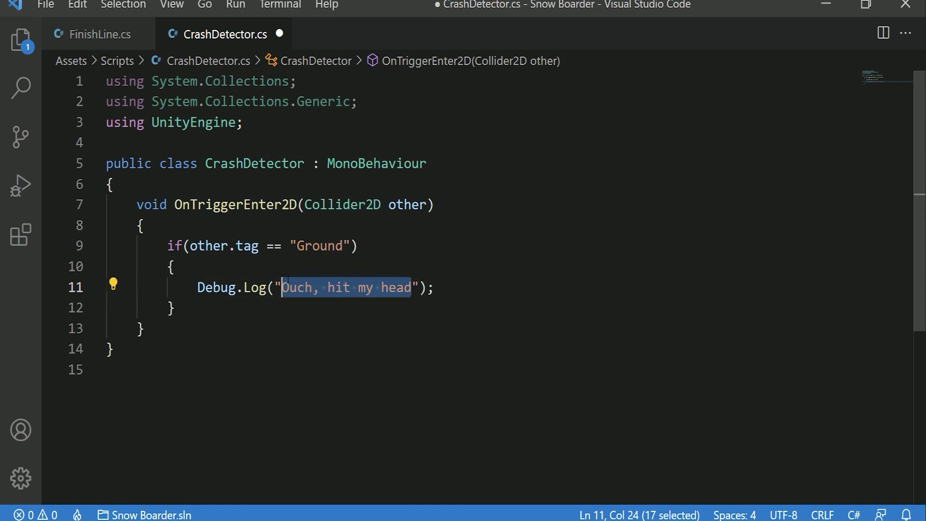
click(458, 287)
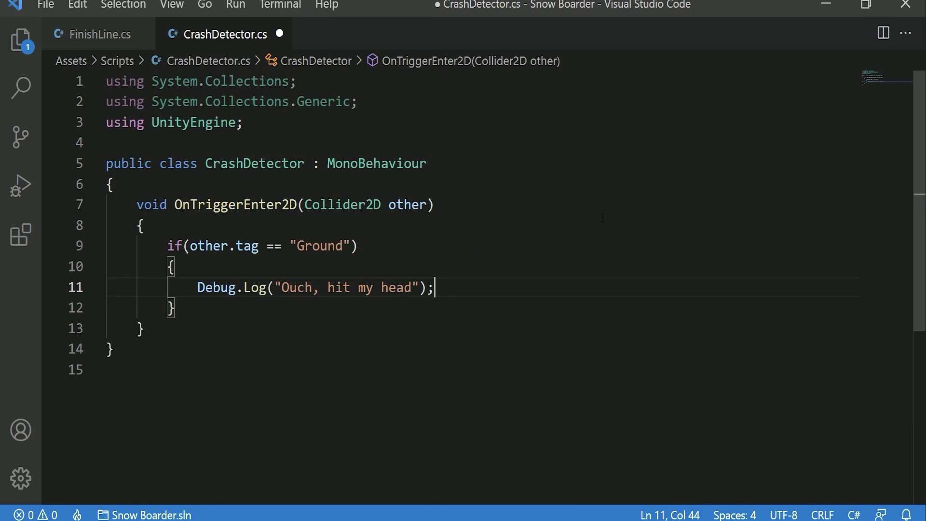
click(412, 287)
click(445, 288)
key(ctrl+s)
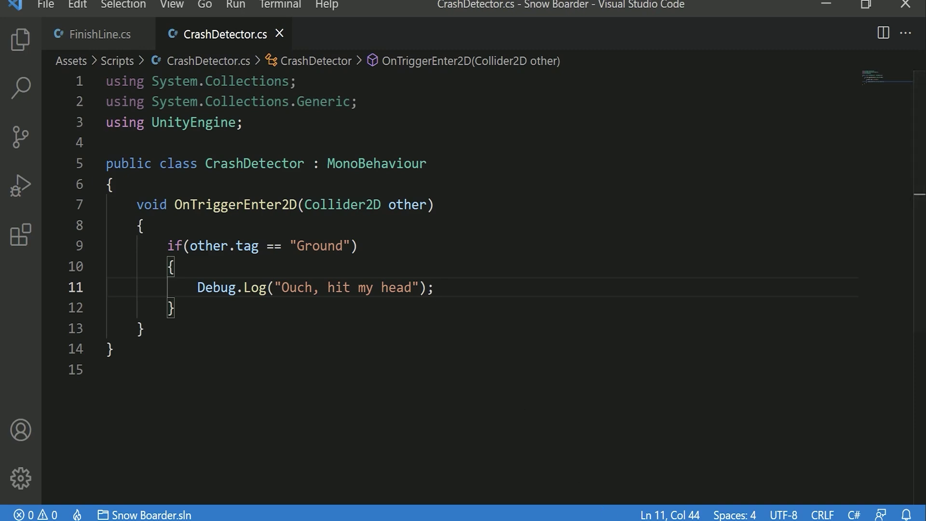
Switch to Unity, show the Console, and play-test the crash detection with the Game view enlarged.
mouse_move(643, 519)
click(643, 501)
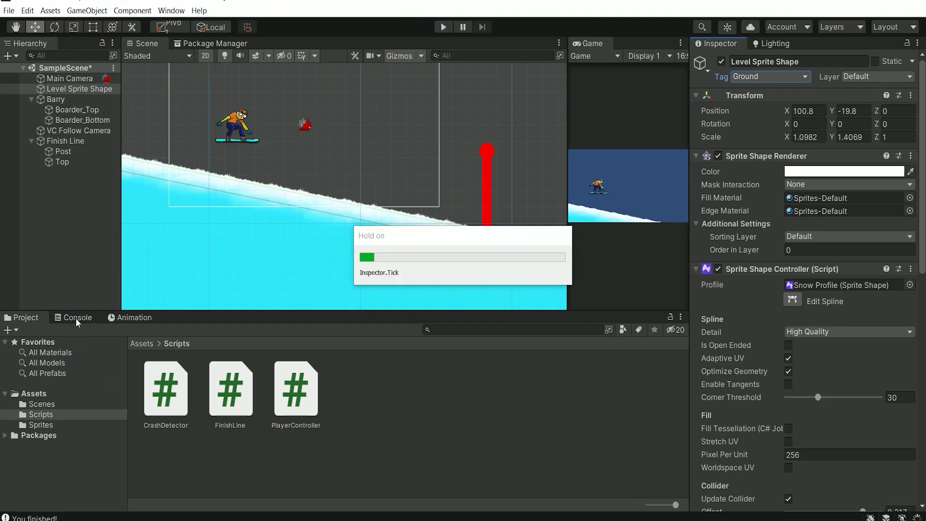
click(76, 318)
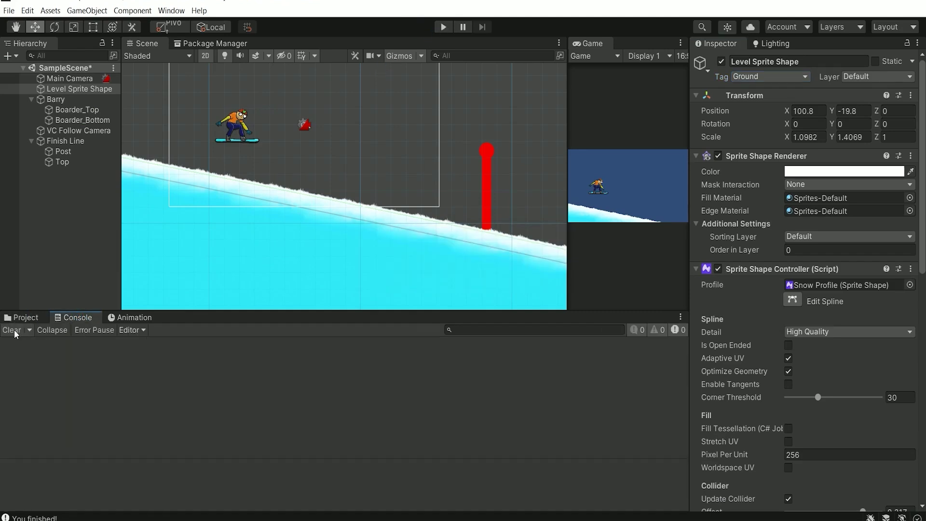
click(444, 27)
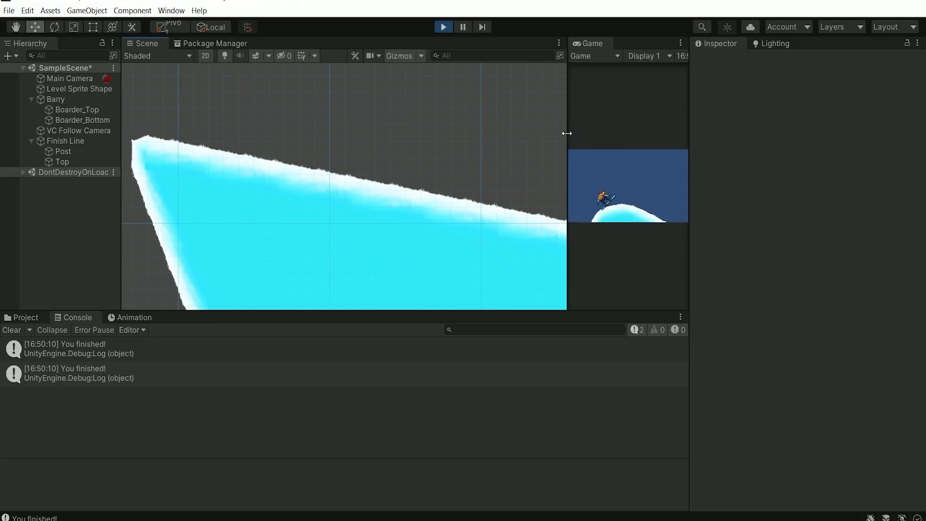
drag(567, 135, 234, 161)
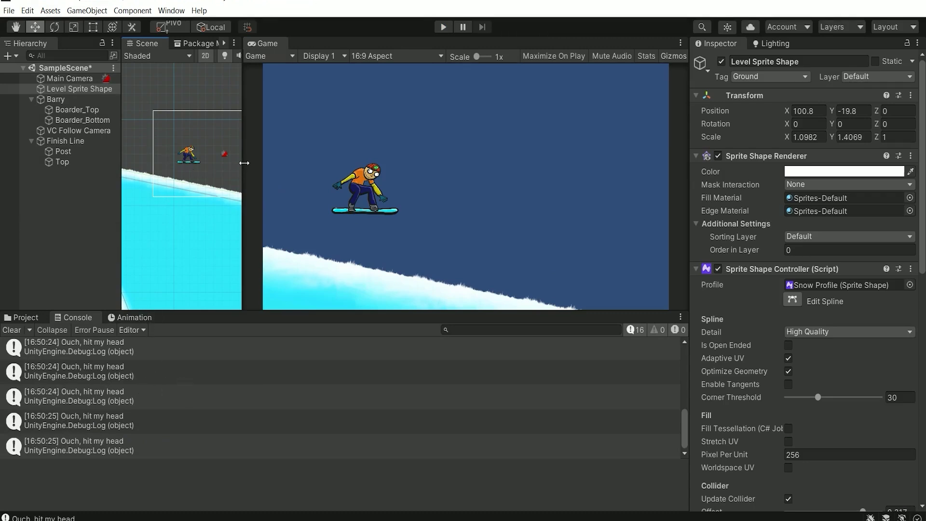
Widen the Scene view again and frame the start of the slope with Barry and the finish line.
drag(242, 163, 448, 154)
scroll(389, 164, down, 4)
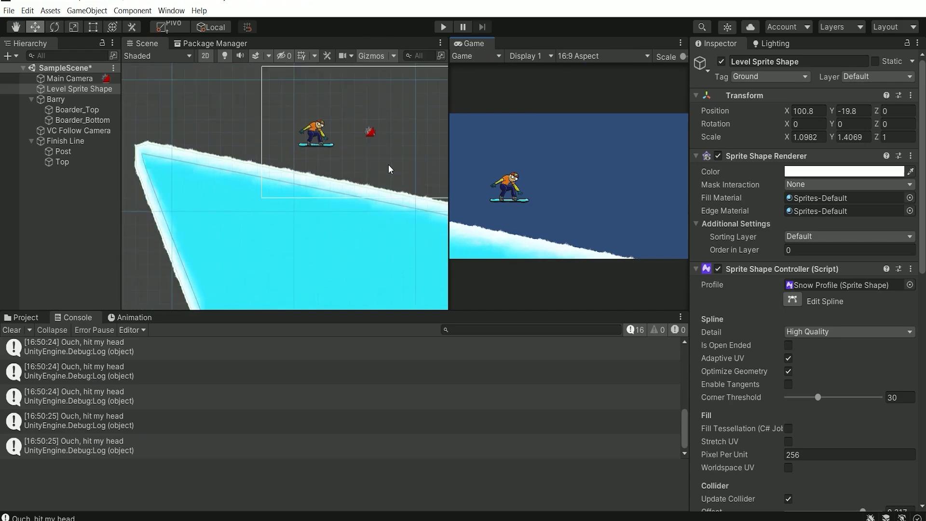
middle_drag(389, 164, 309, 192)
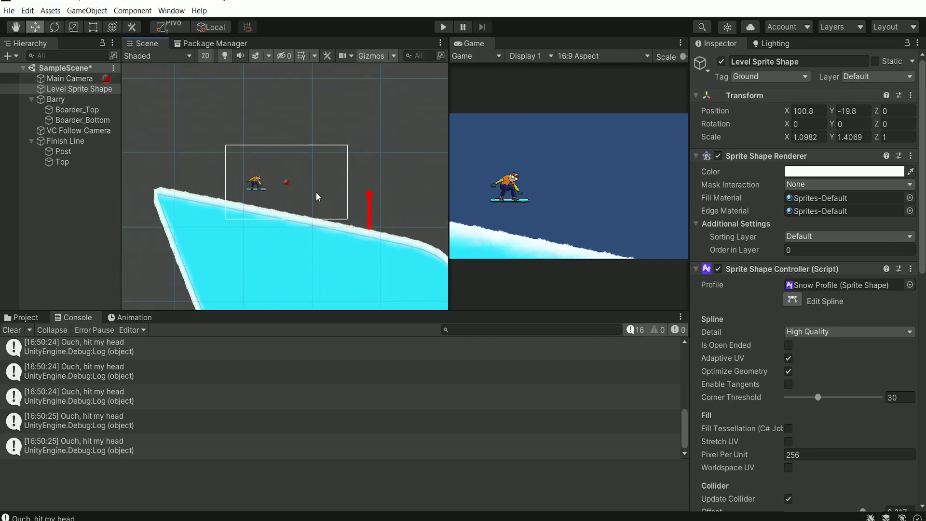
scroll(202, 154, down, 2)
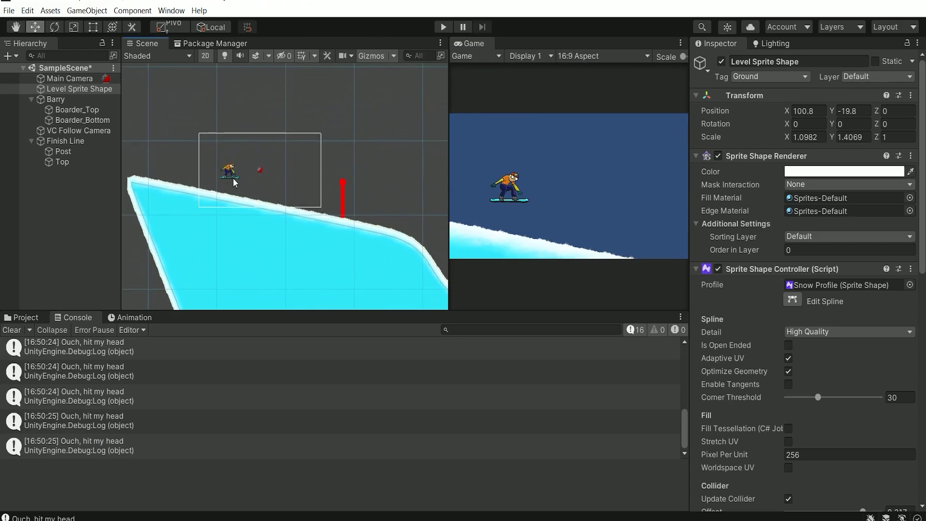